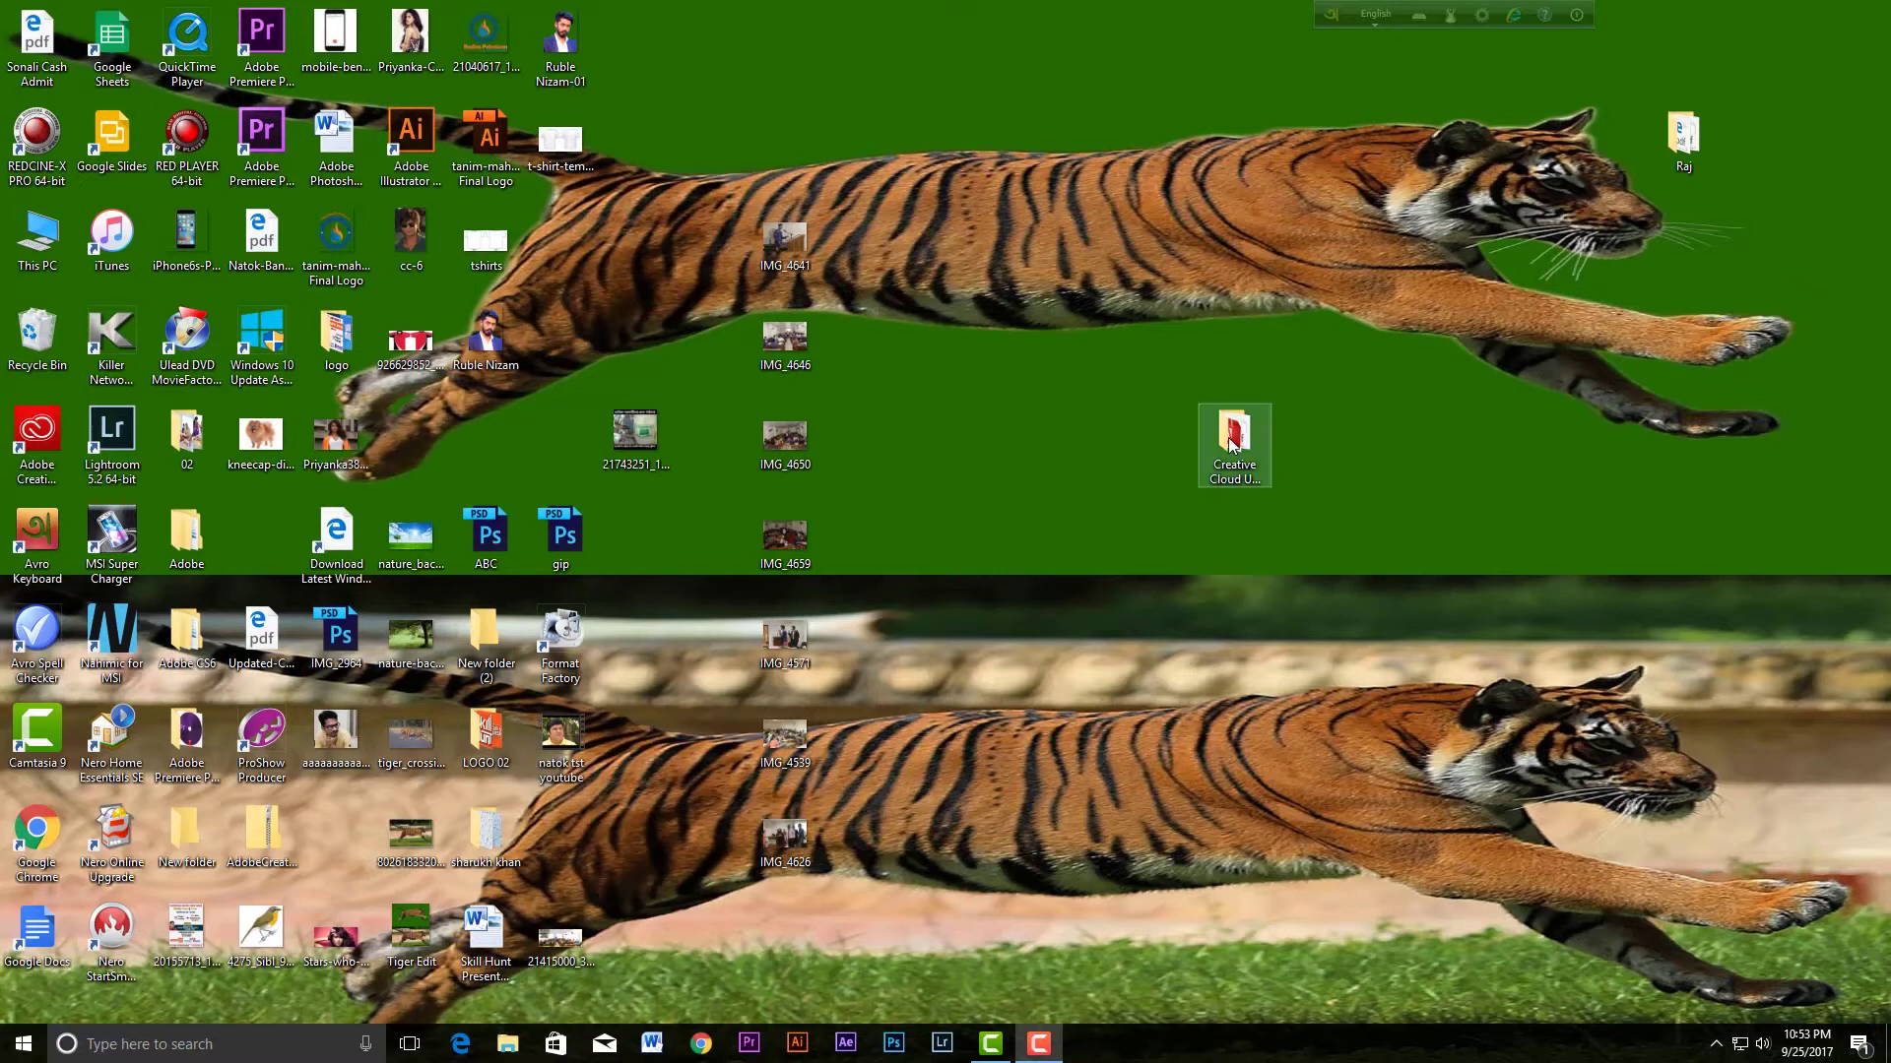
Step: Switch to Chrome and open google.com
left_click(1231, 445)
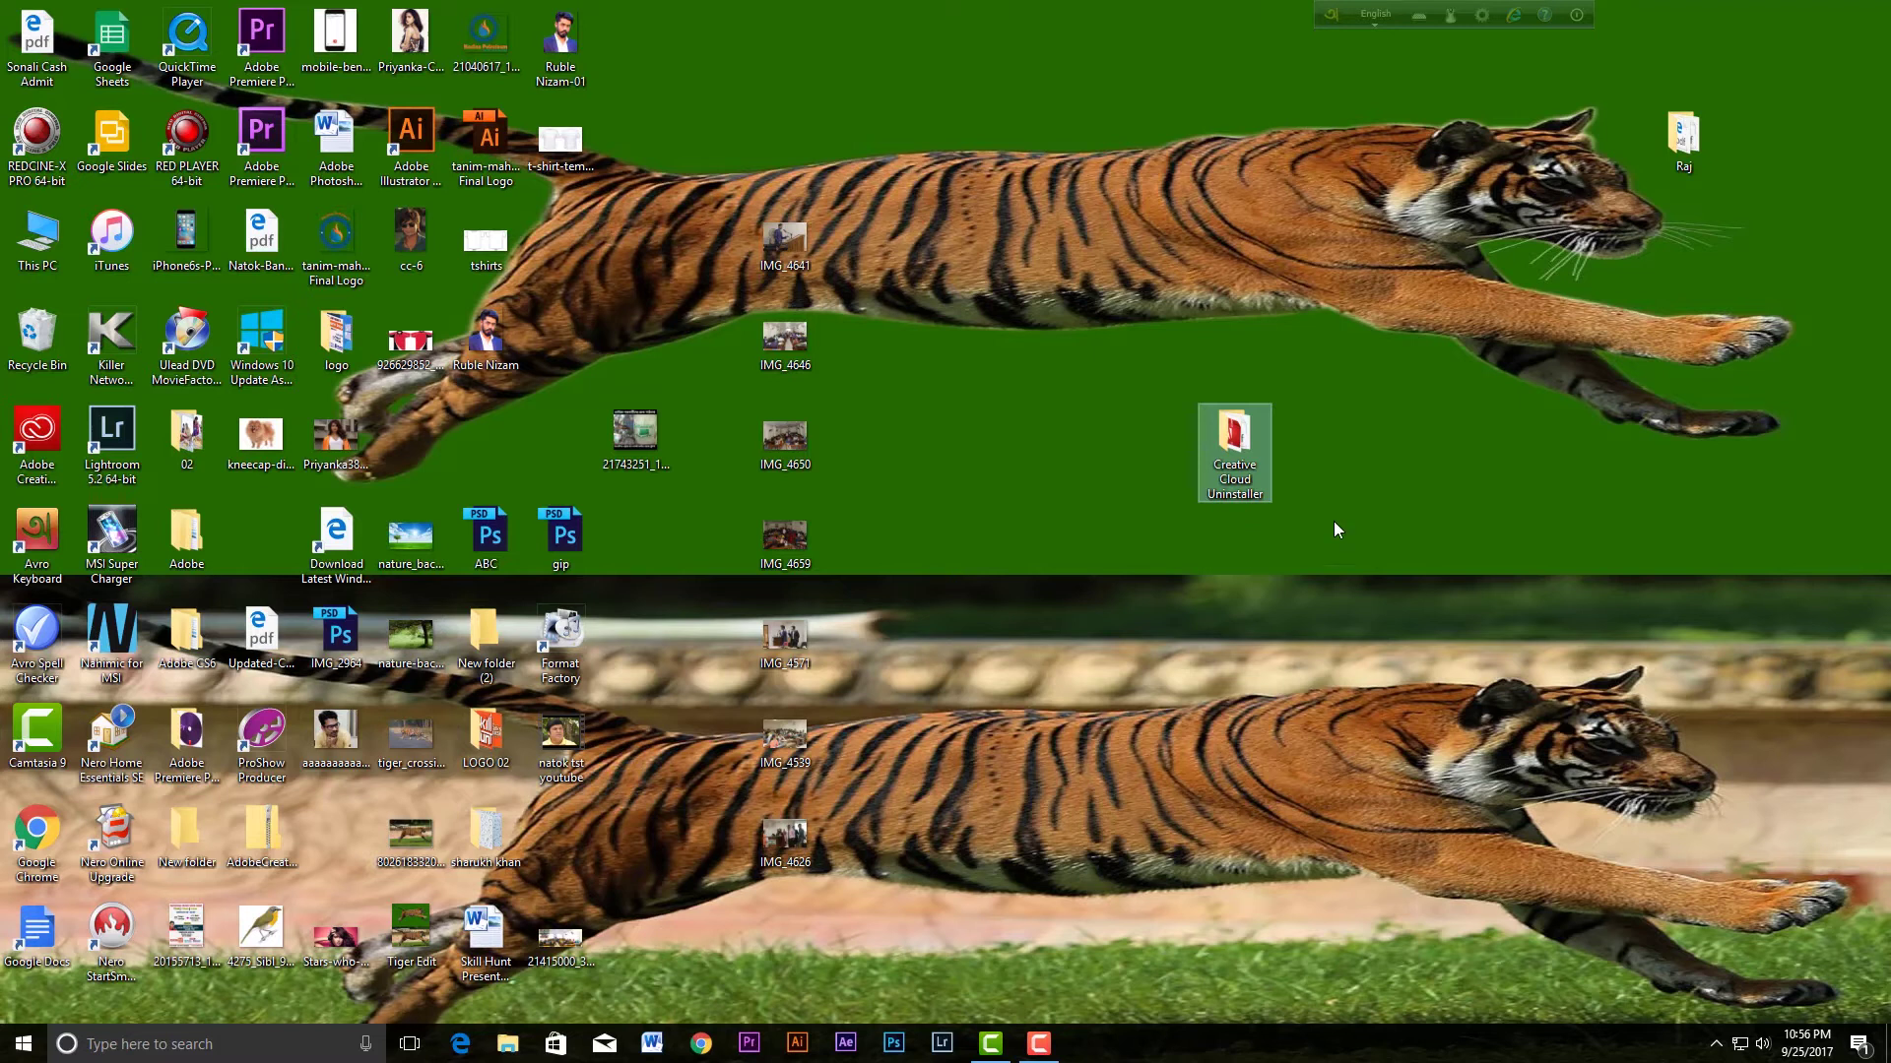
left_click(701, 1042)
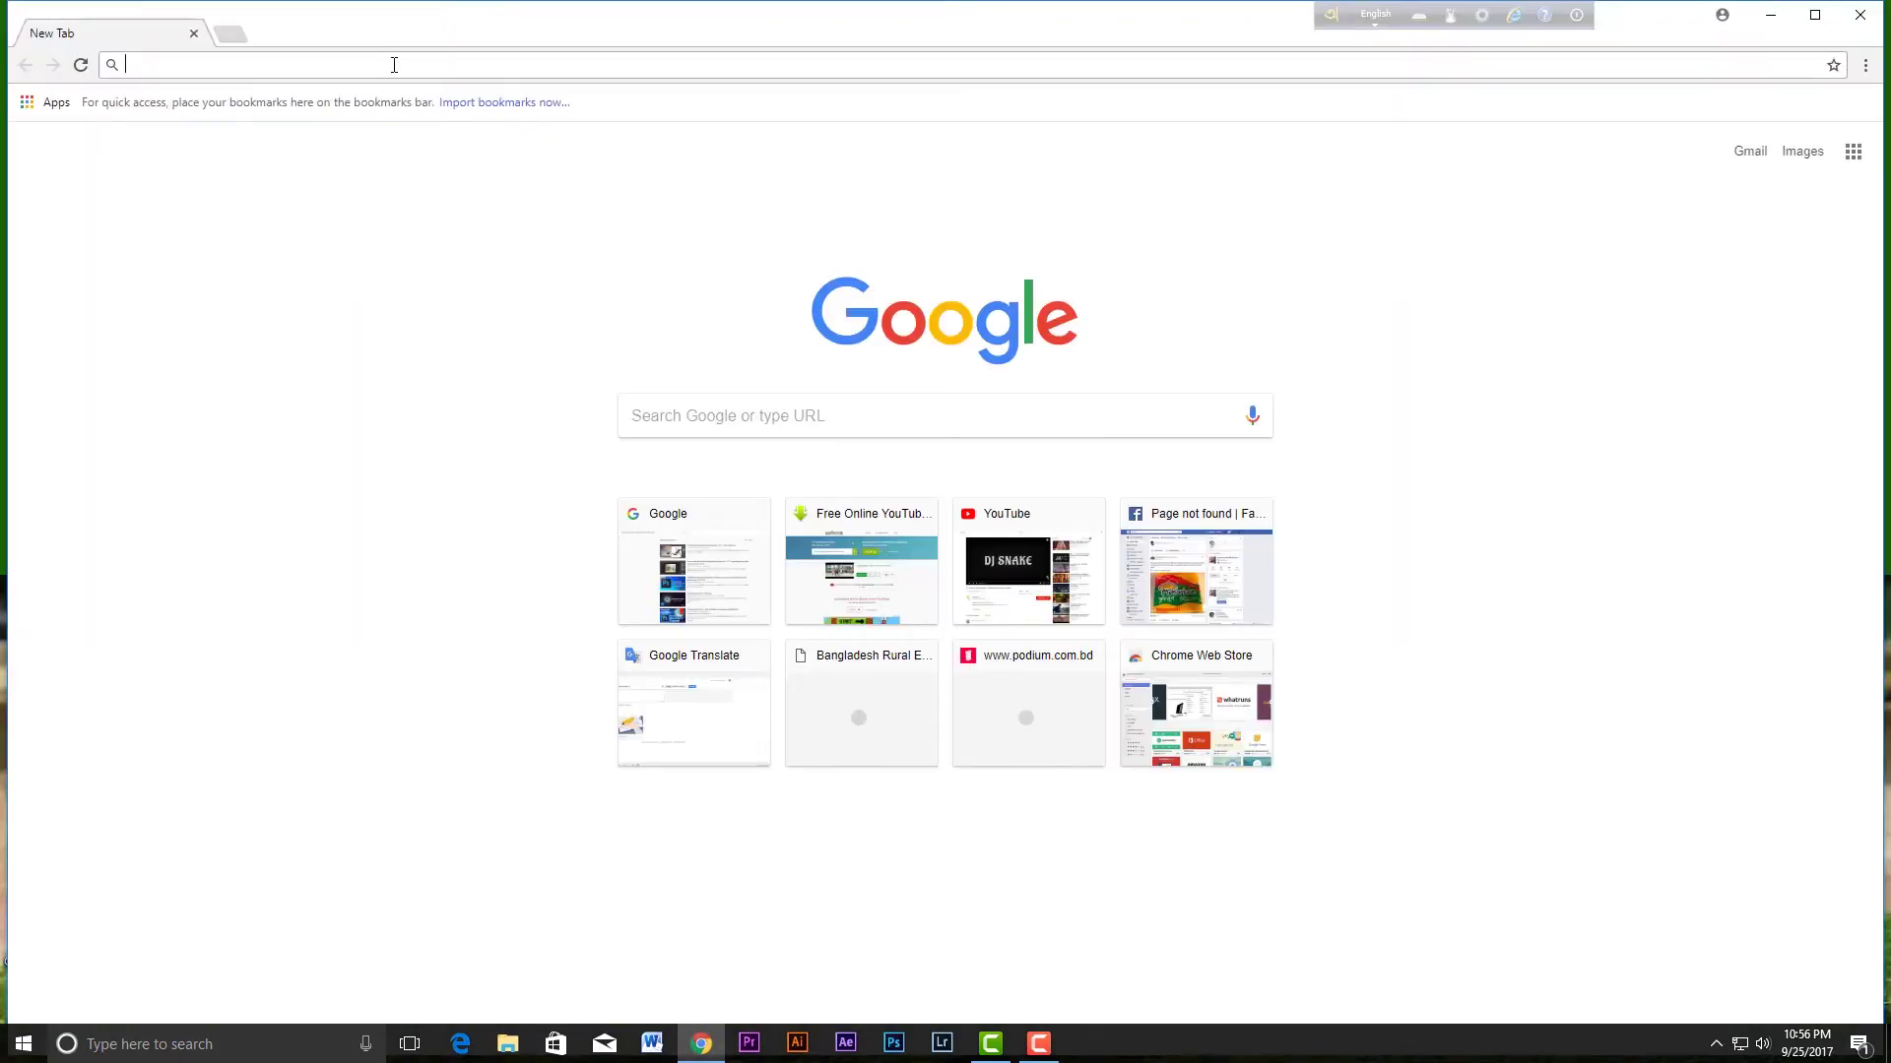
type("google.com")
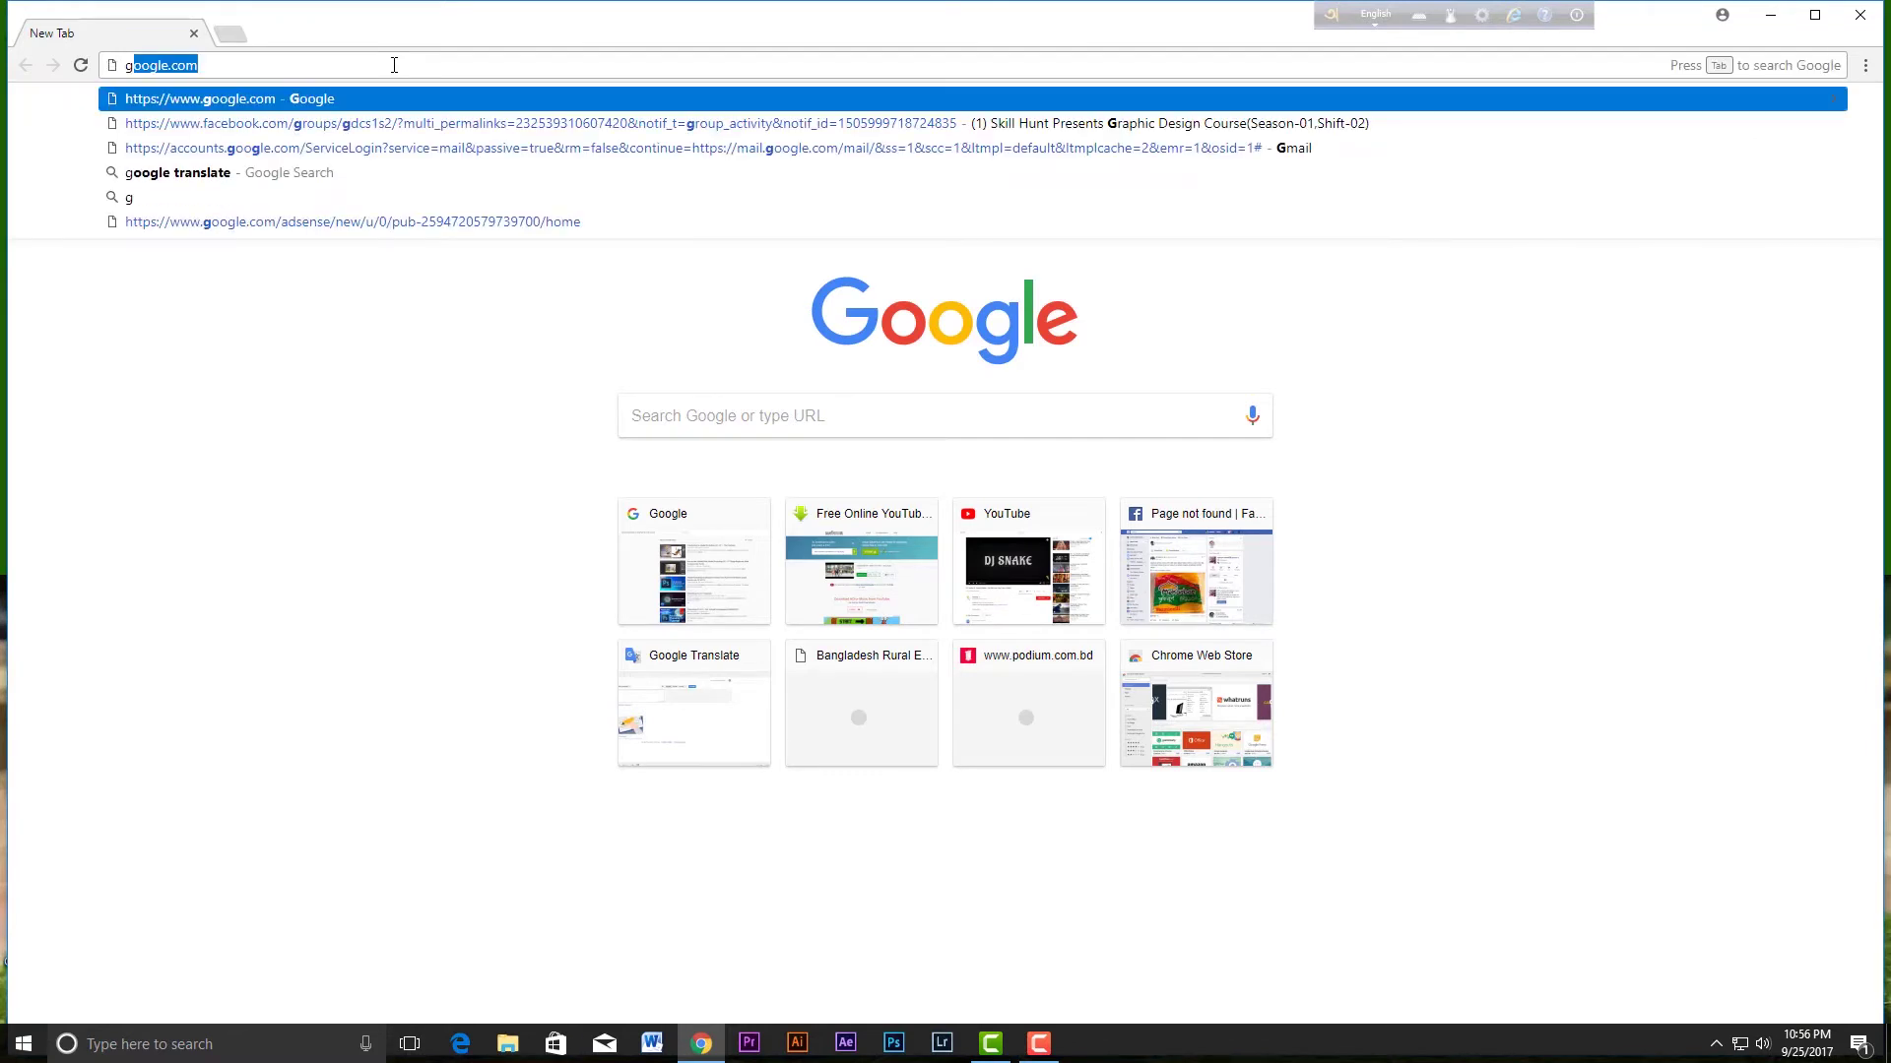
key("Return")
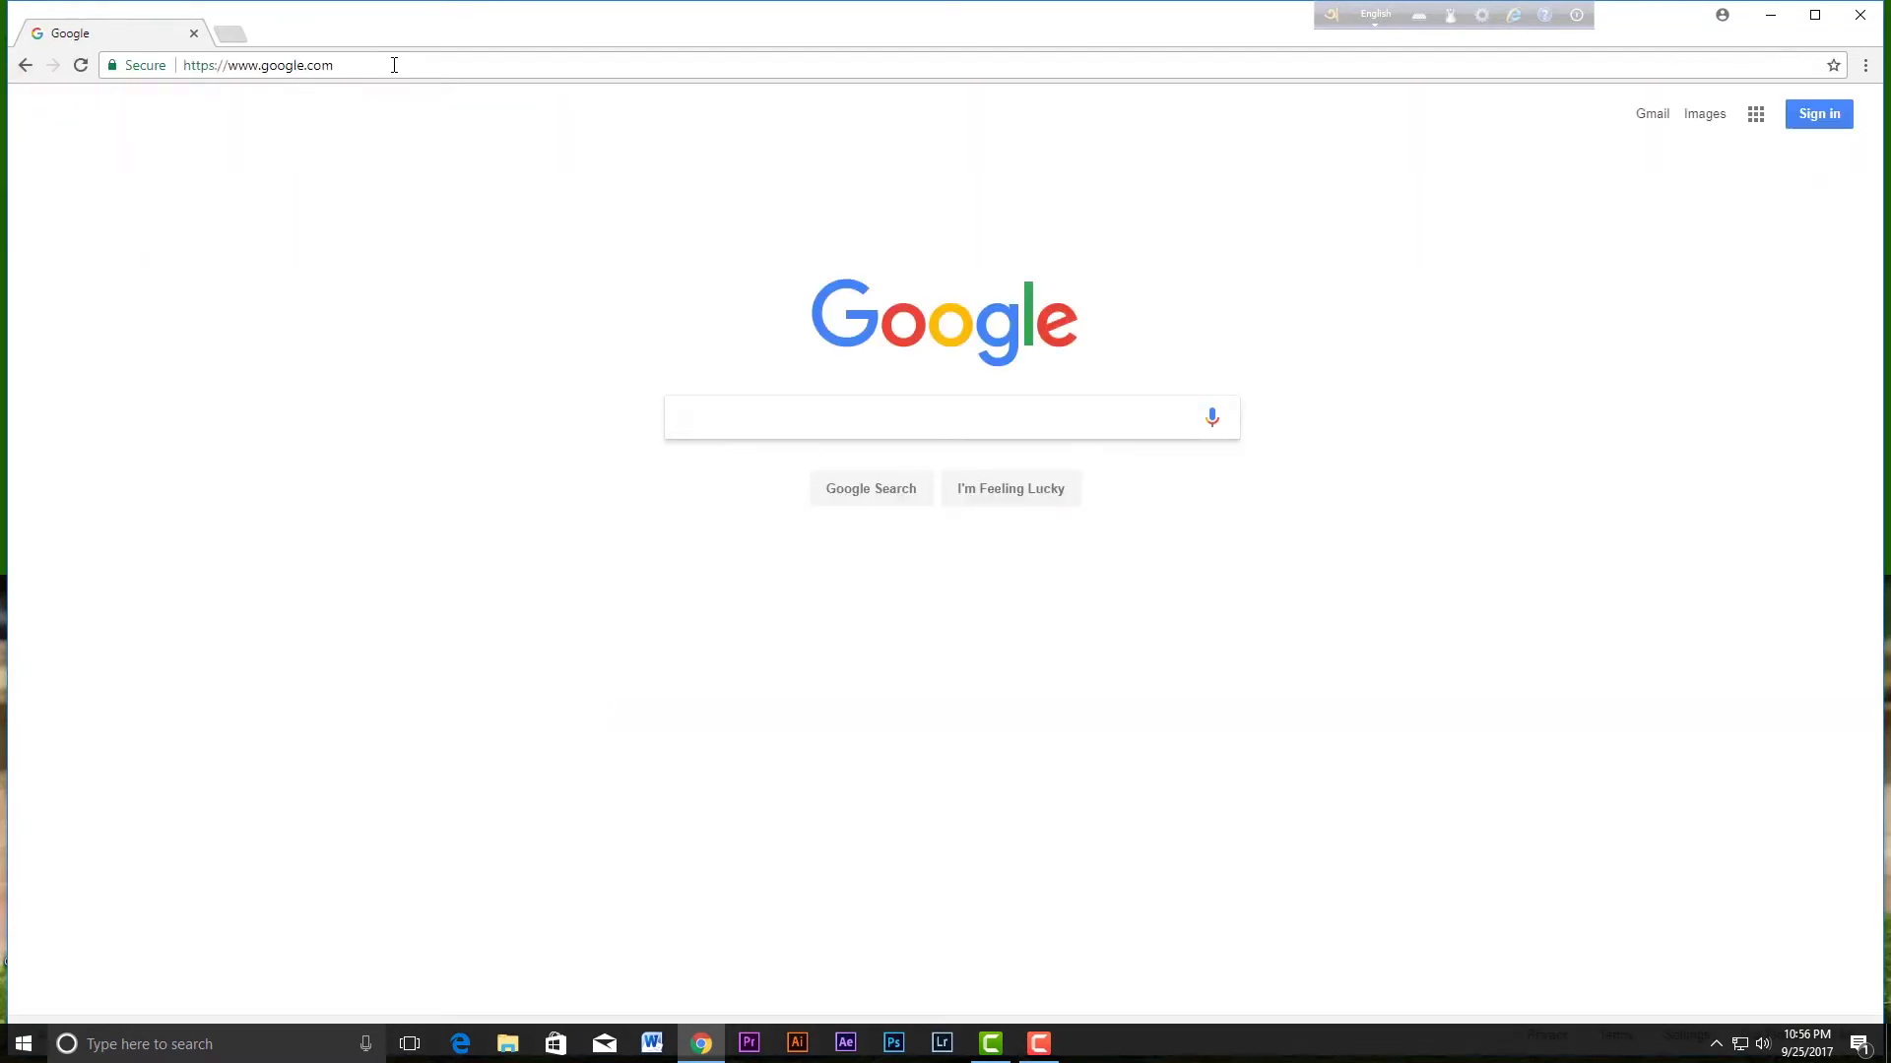
Step: Search for "adobe cleaner tool" and open the Adobe Support article on using the Creative Cloud Cleaner Tool
type("adobe cleaner tool")
key("Return")
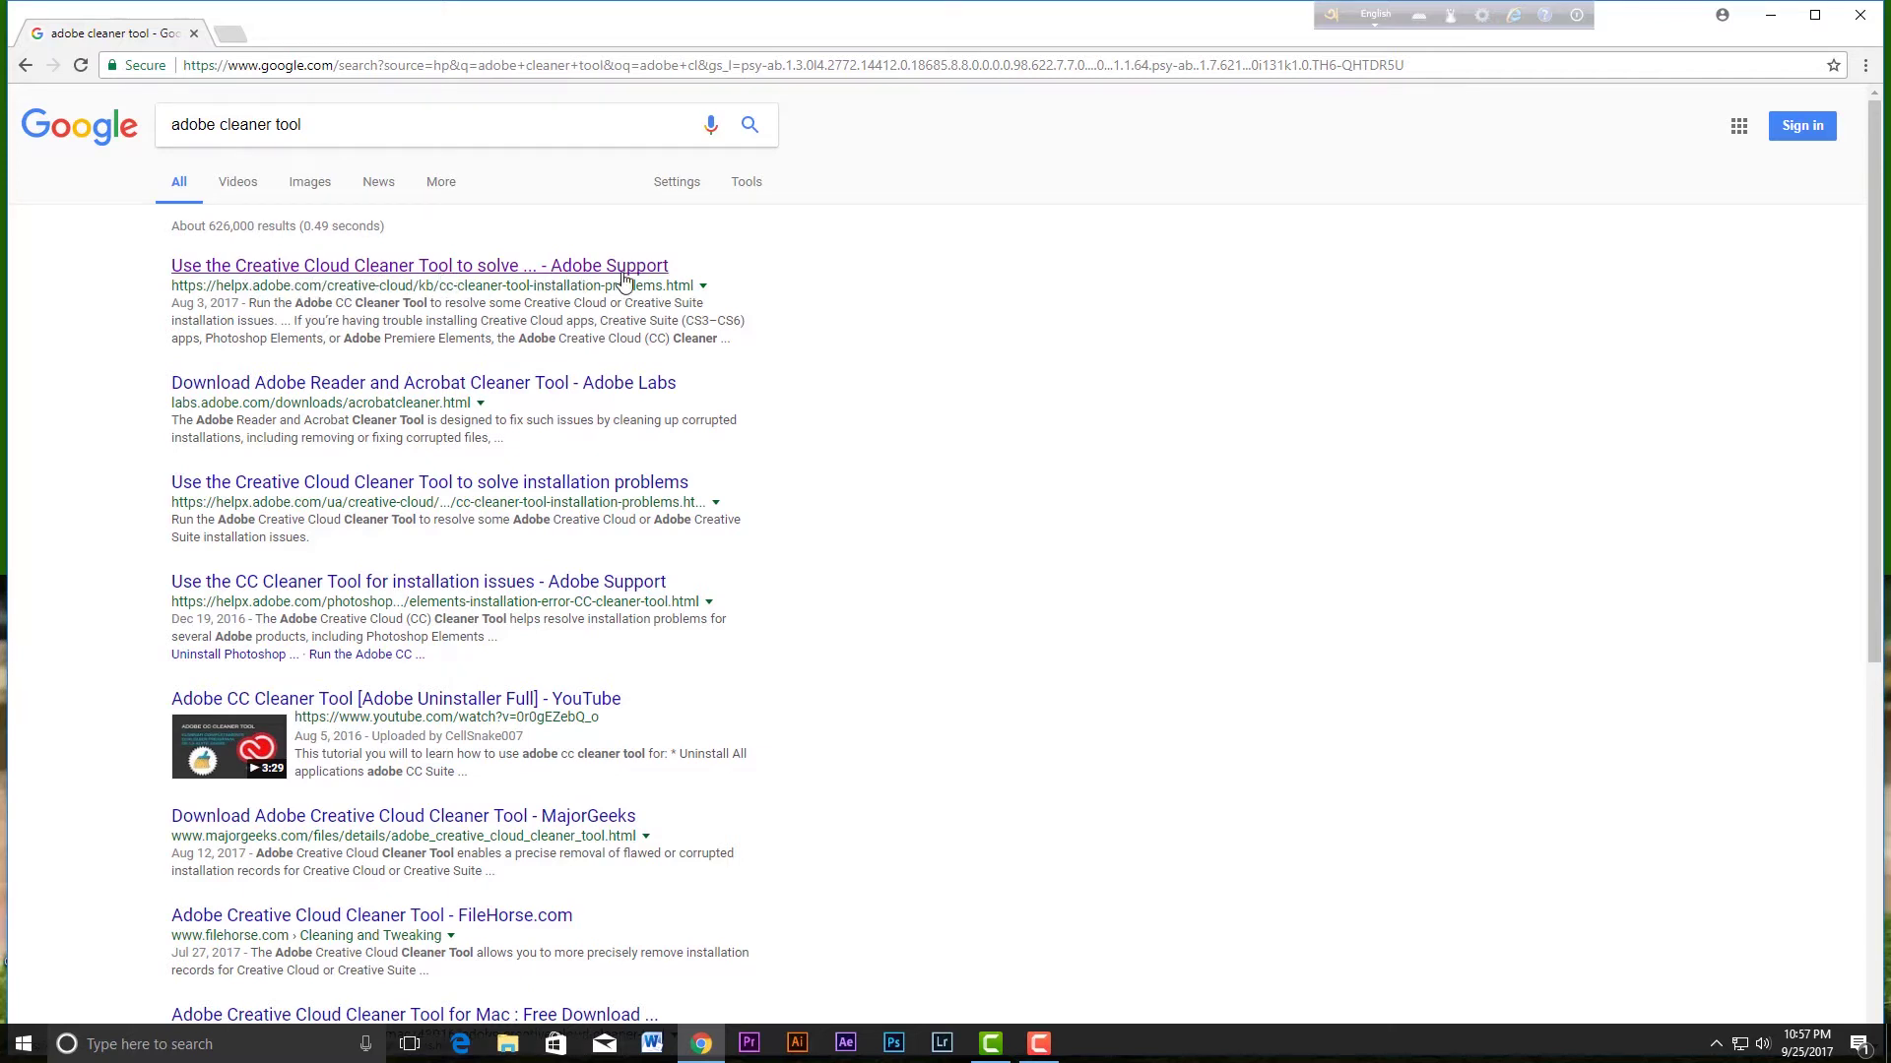
left_click(293, 271)
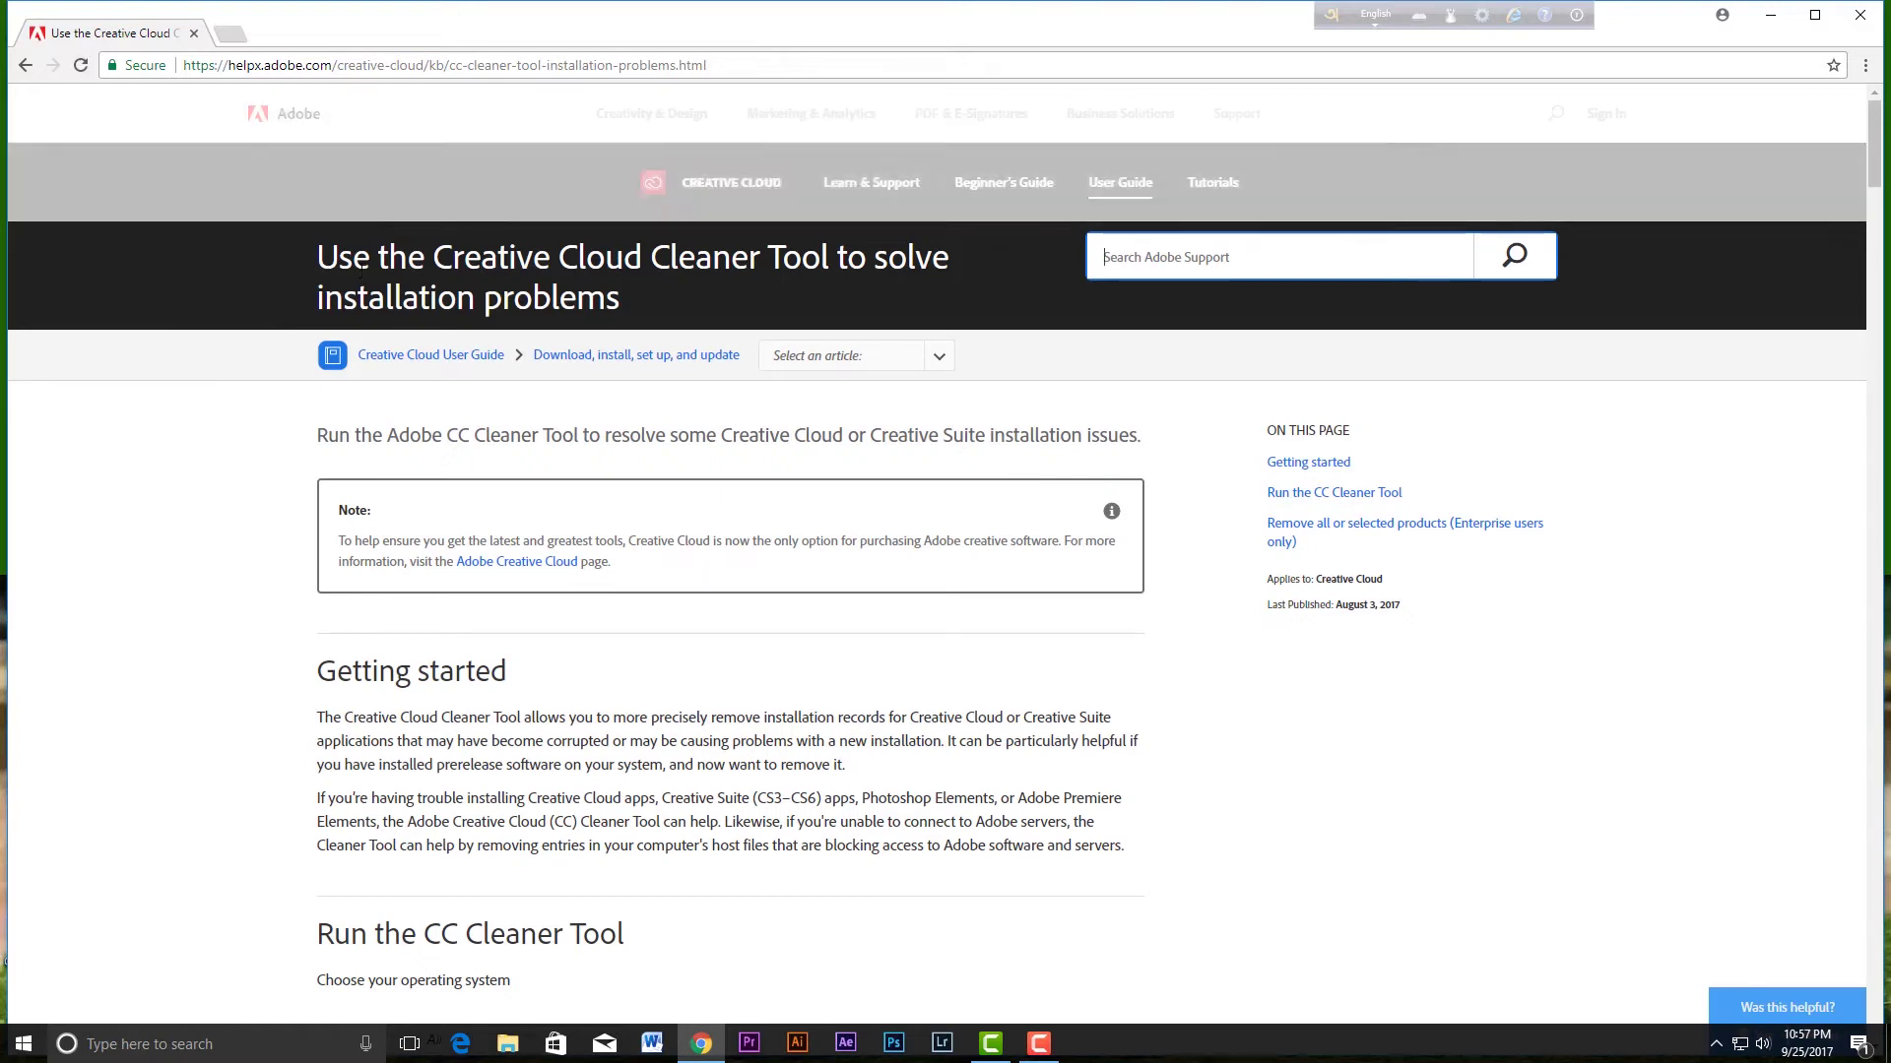
Step: Filter the cleaner tool instructions to Windows and download AdobeCreativeCloudCleanerTool.exe
scroll(596, 793, "down", 5)
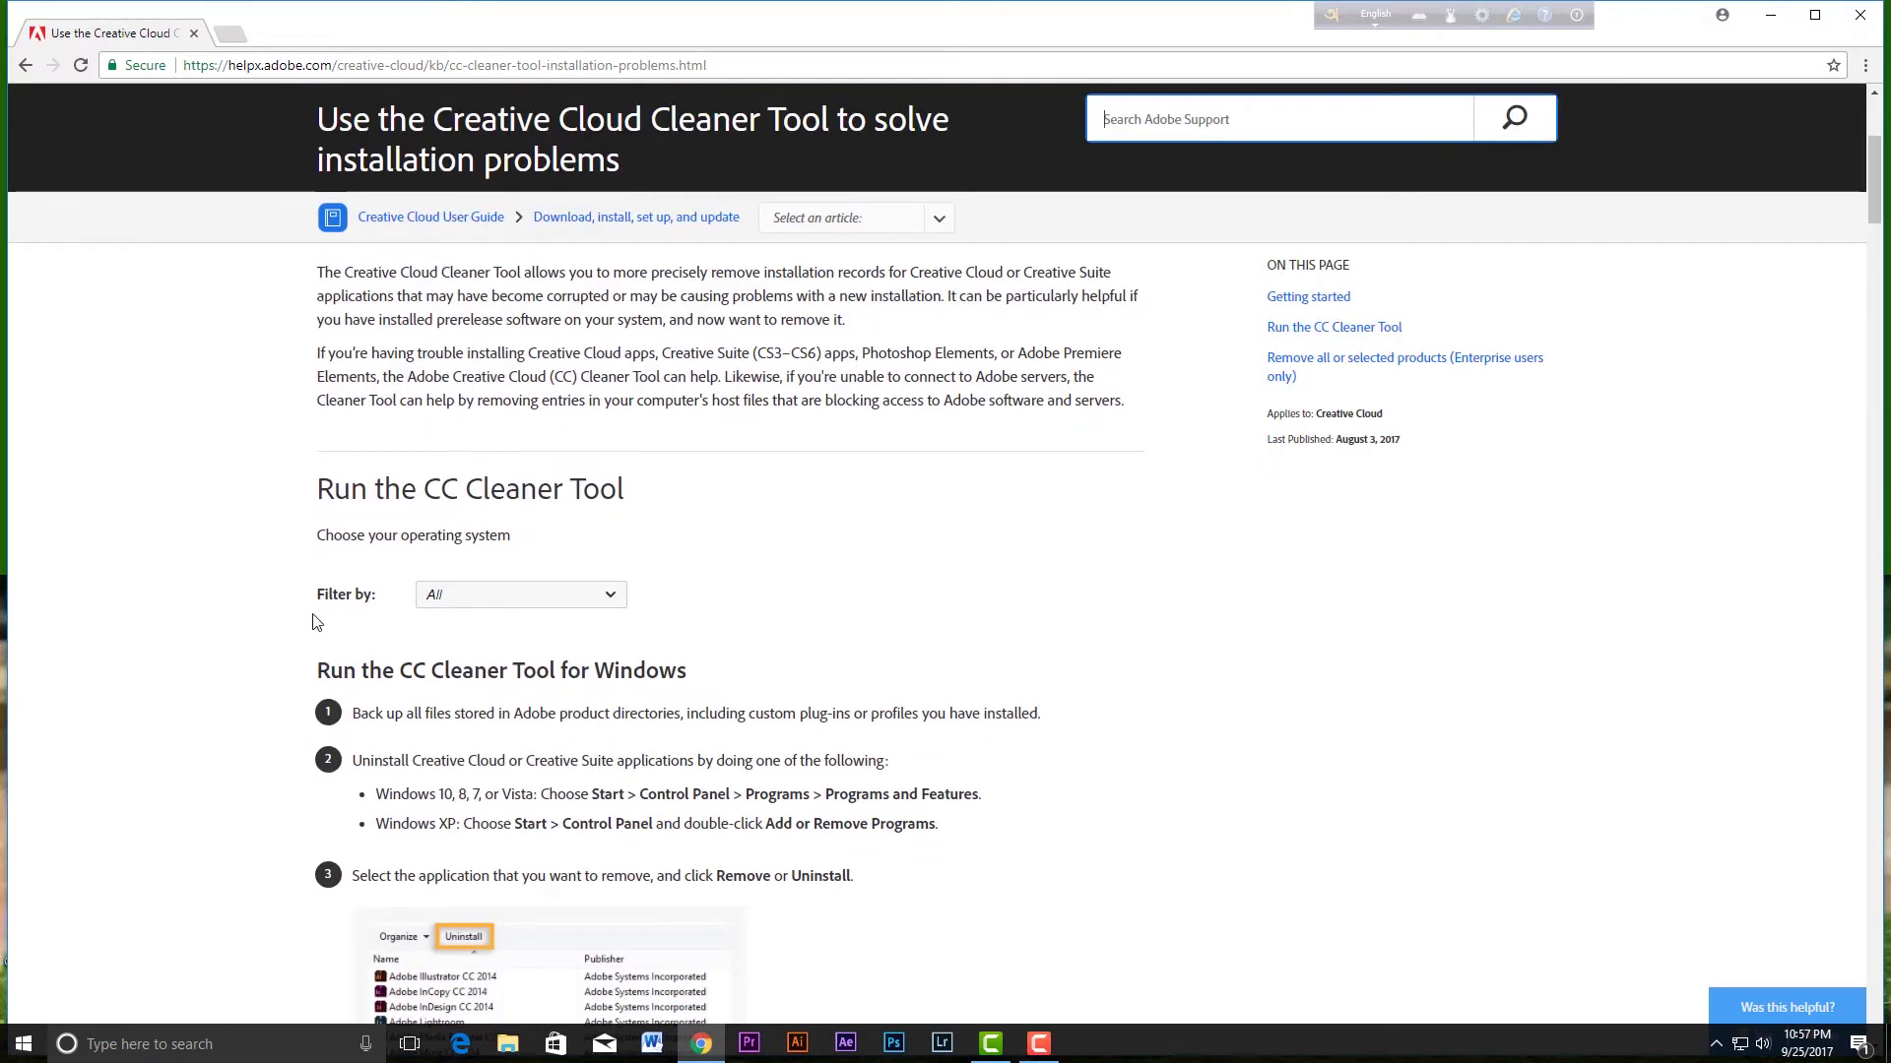
left_click(480, 600)
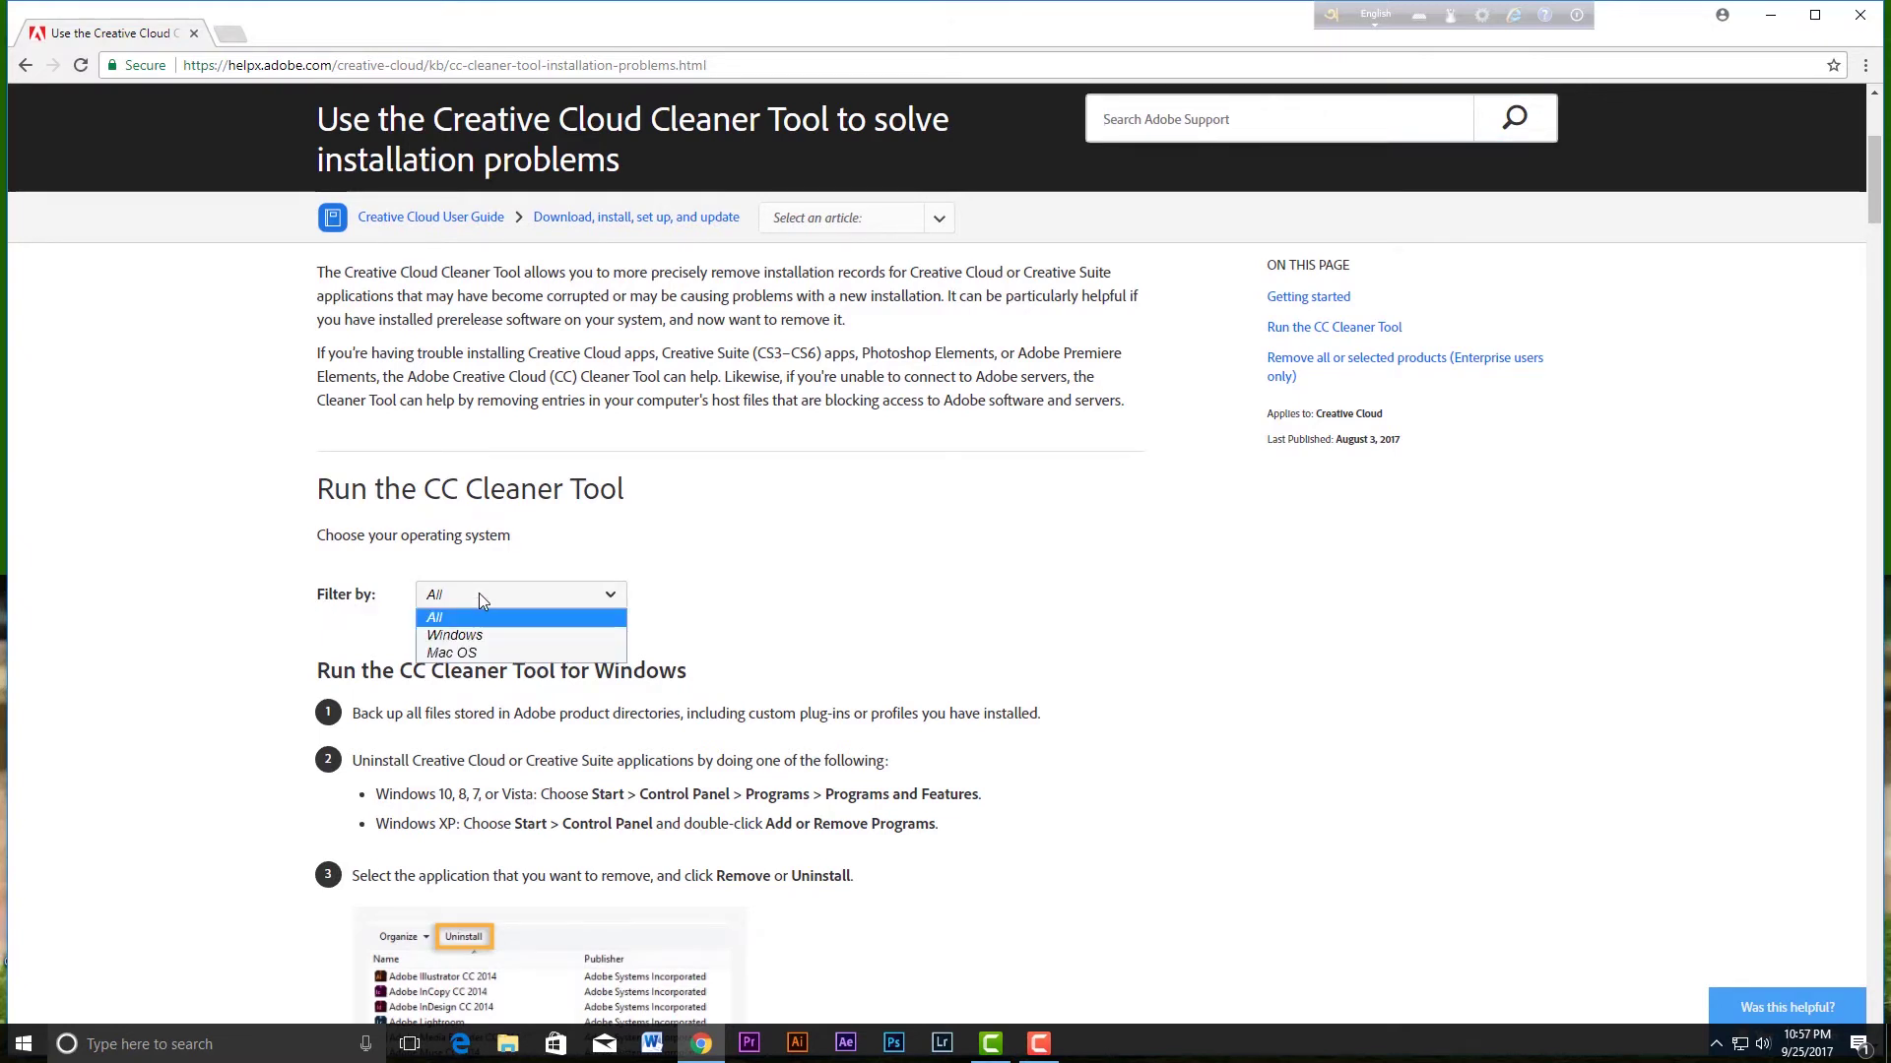
left_click(483, 645)
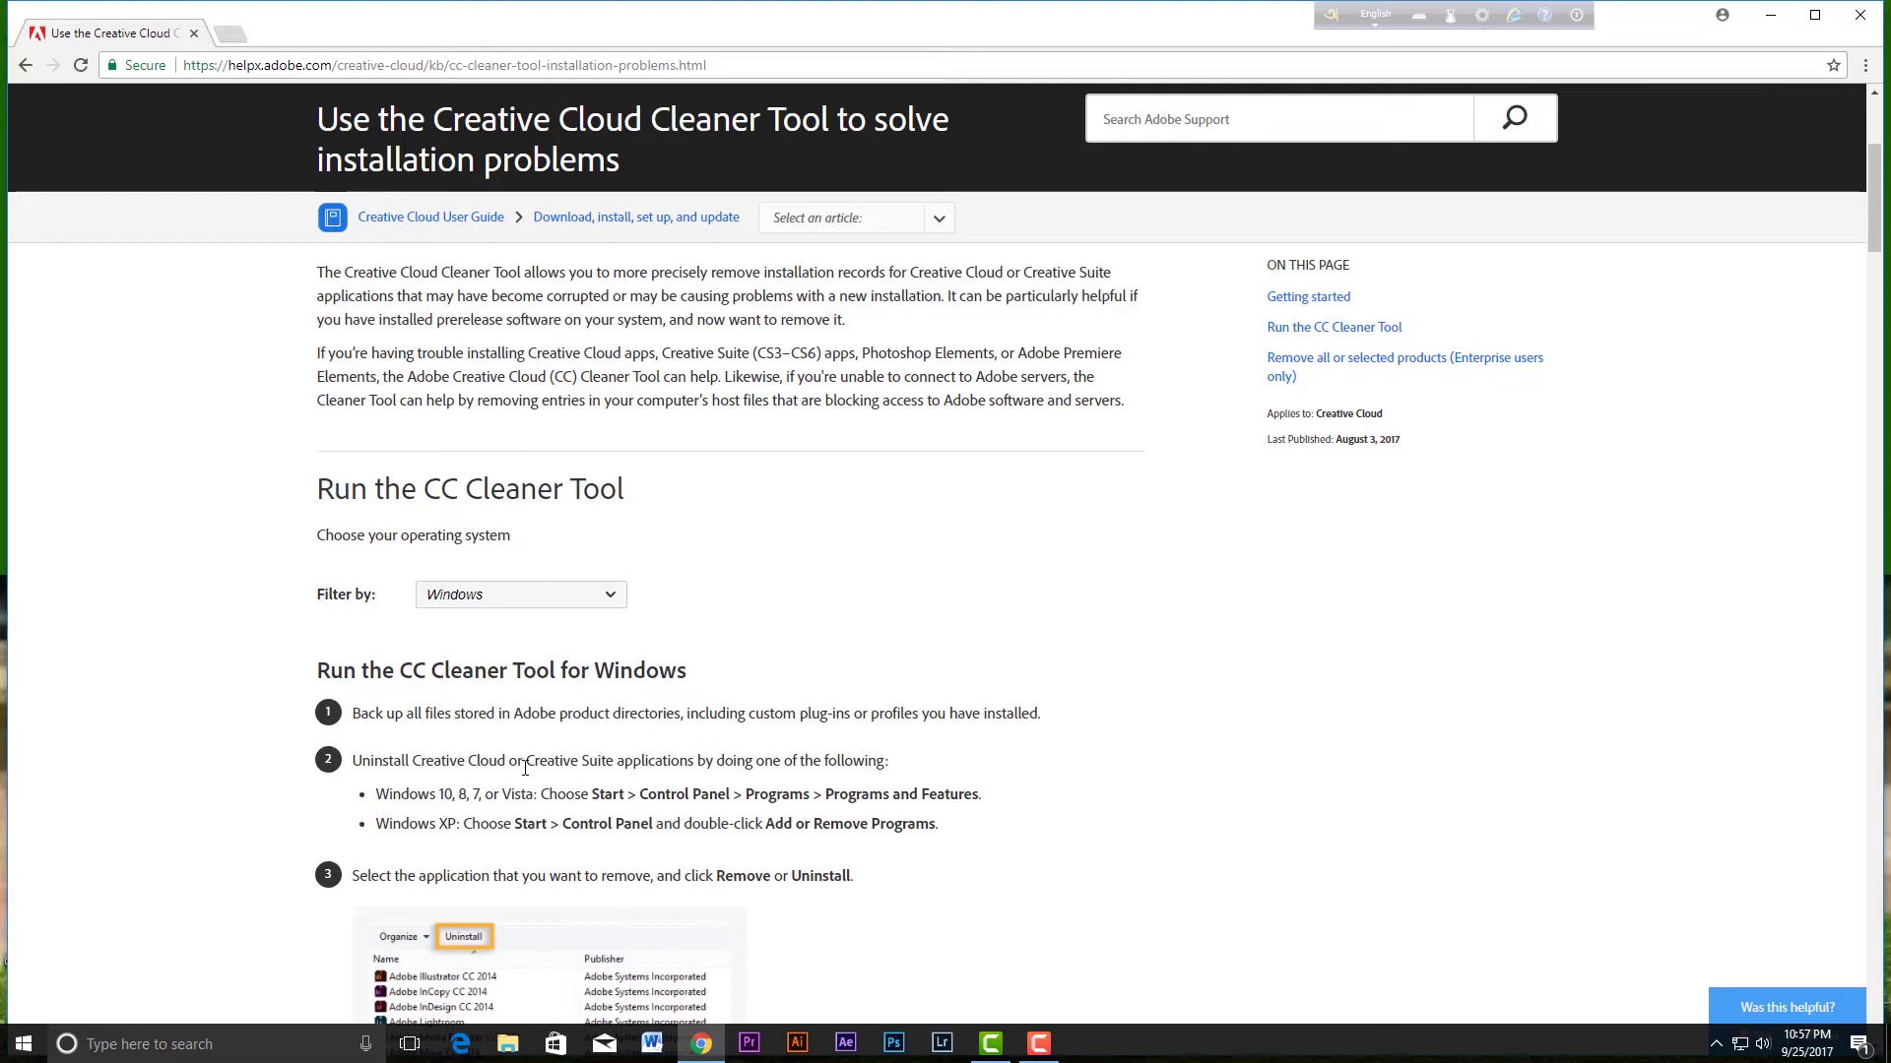
scroll(524, 768, "down", 6)
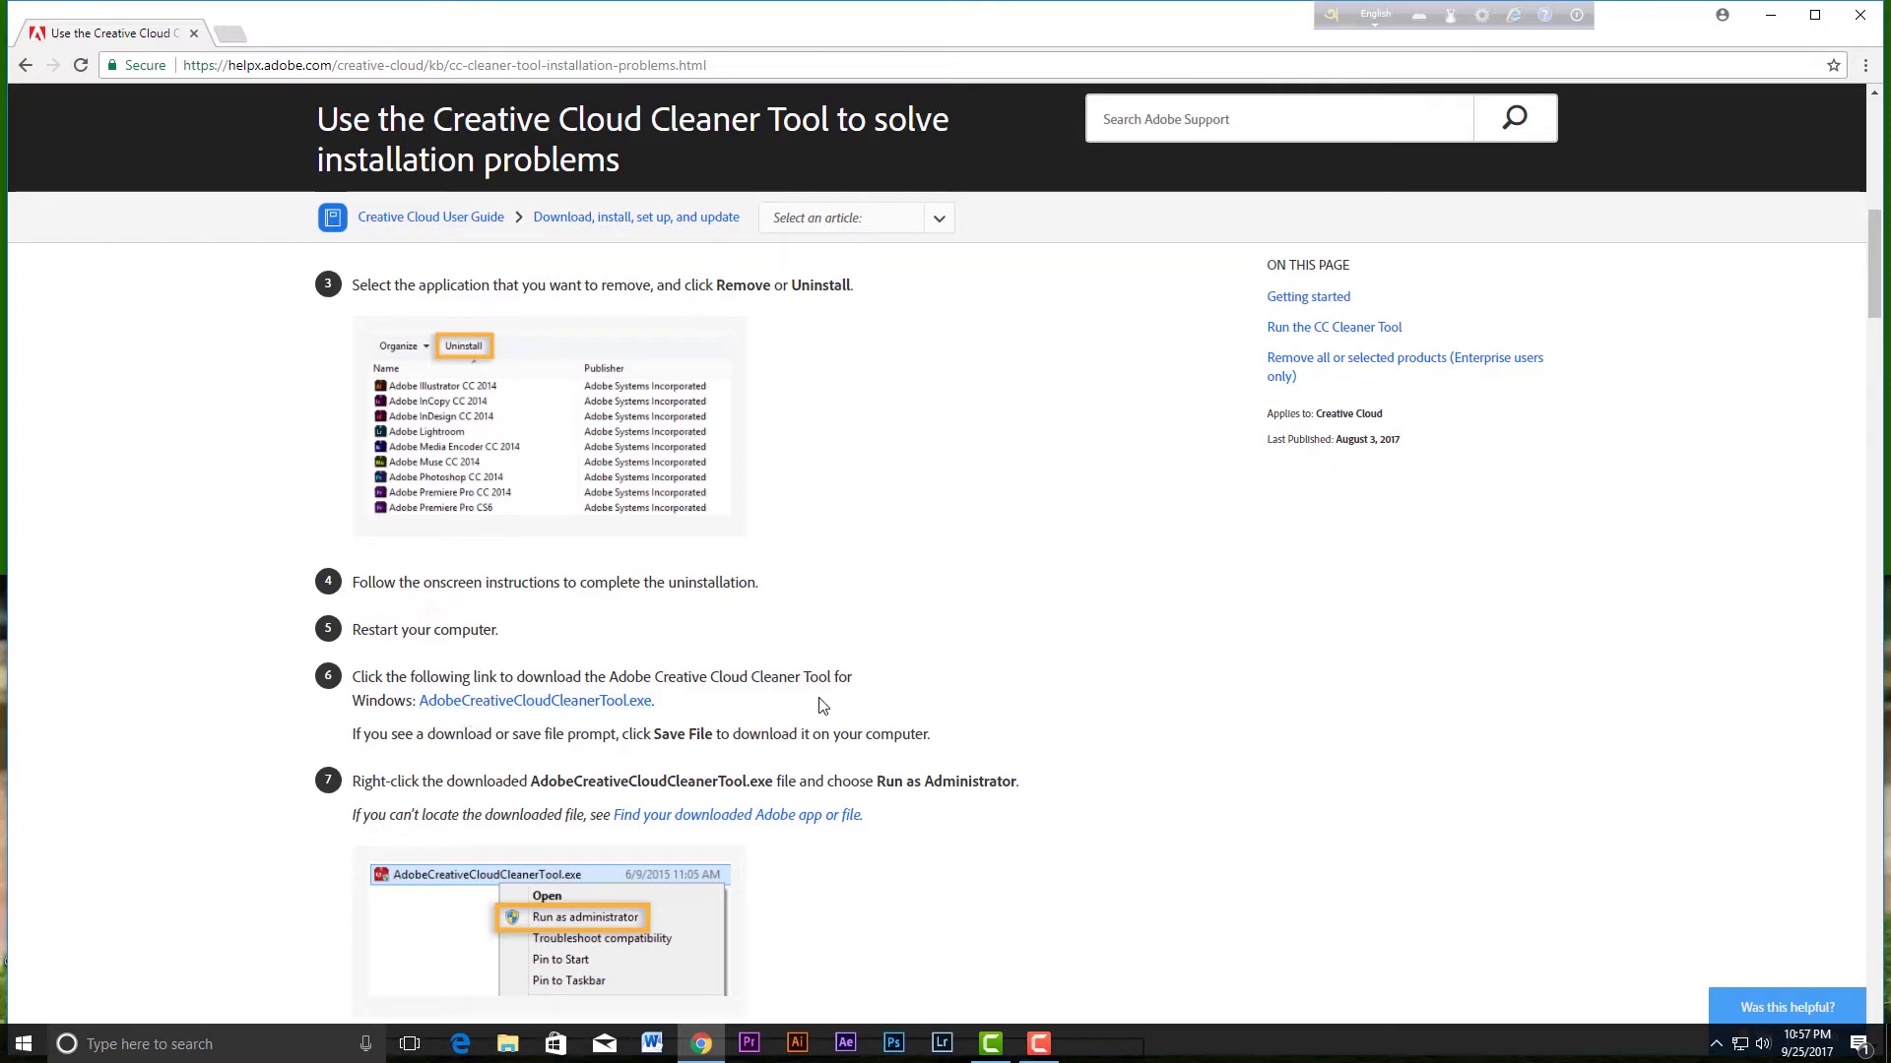
left_click(512, 701)
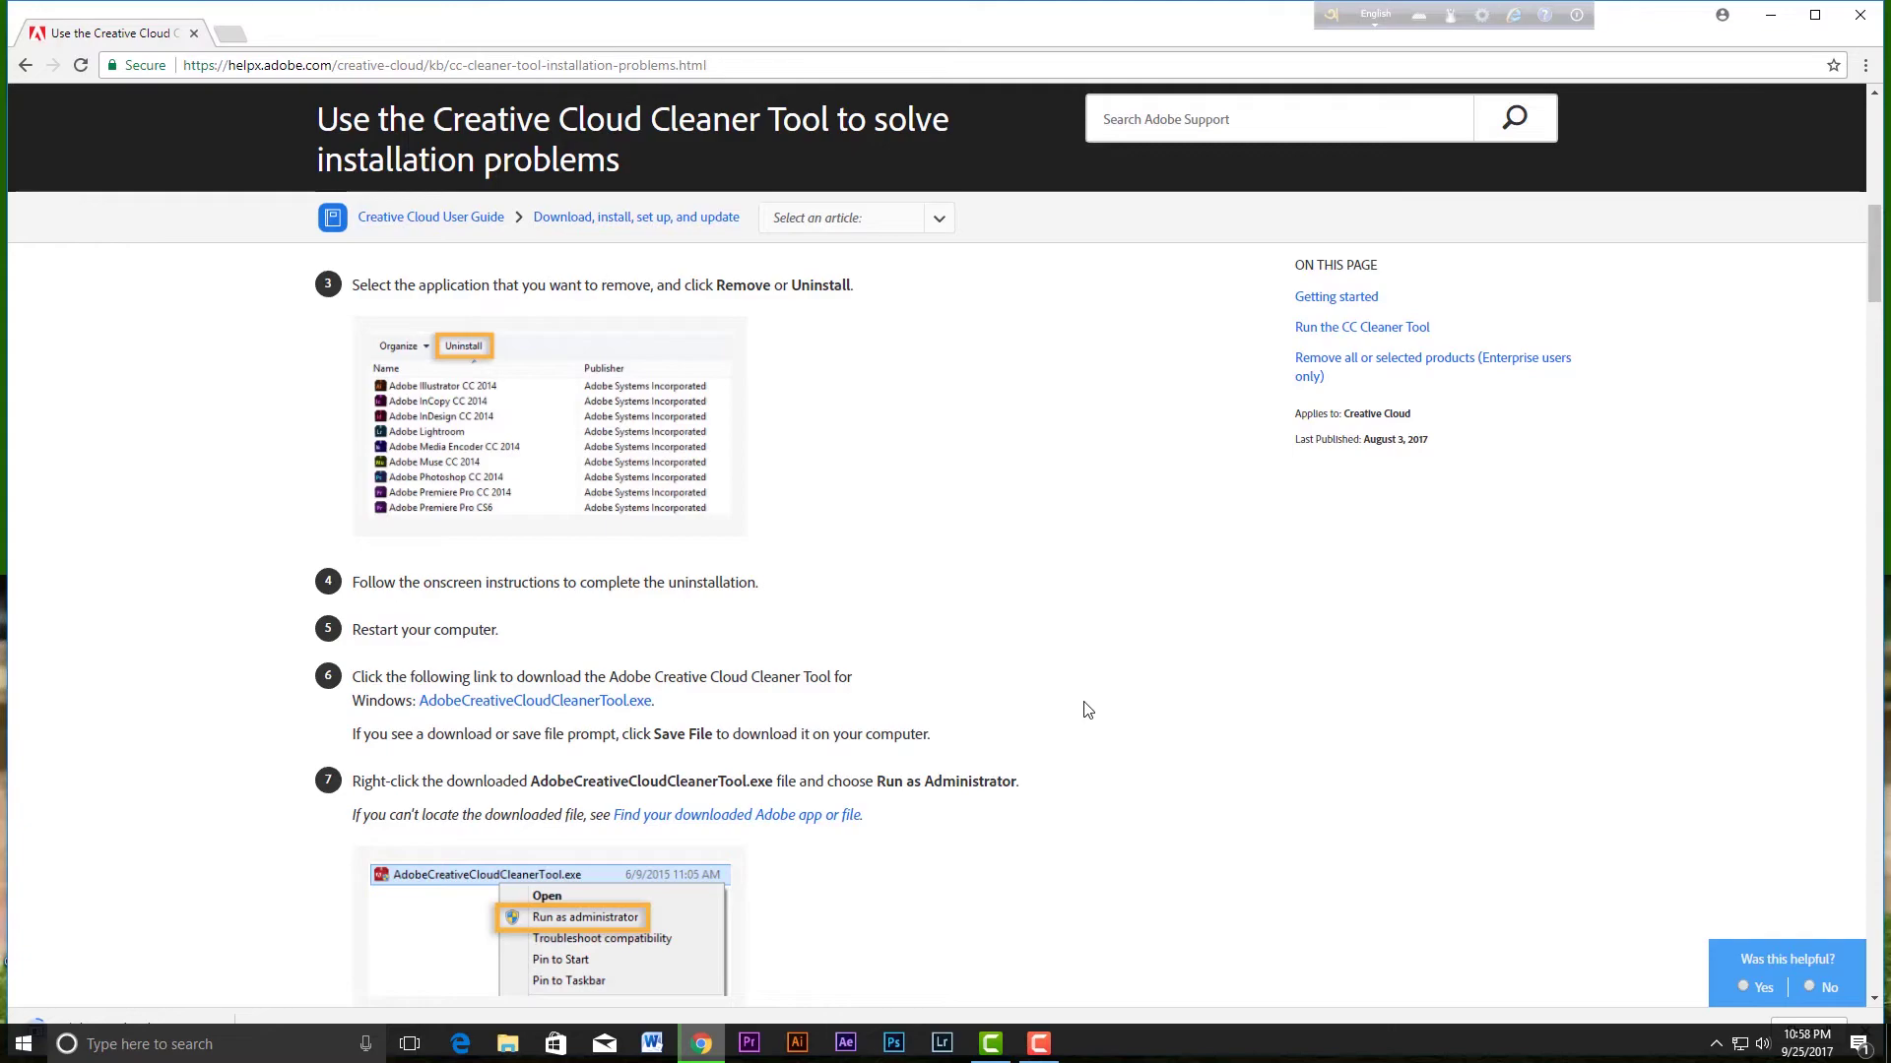
left_click(1815, 17)
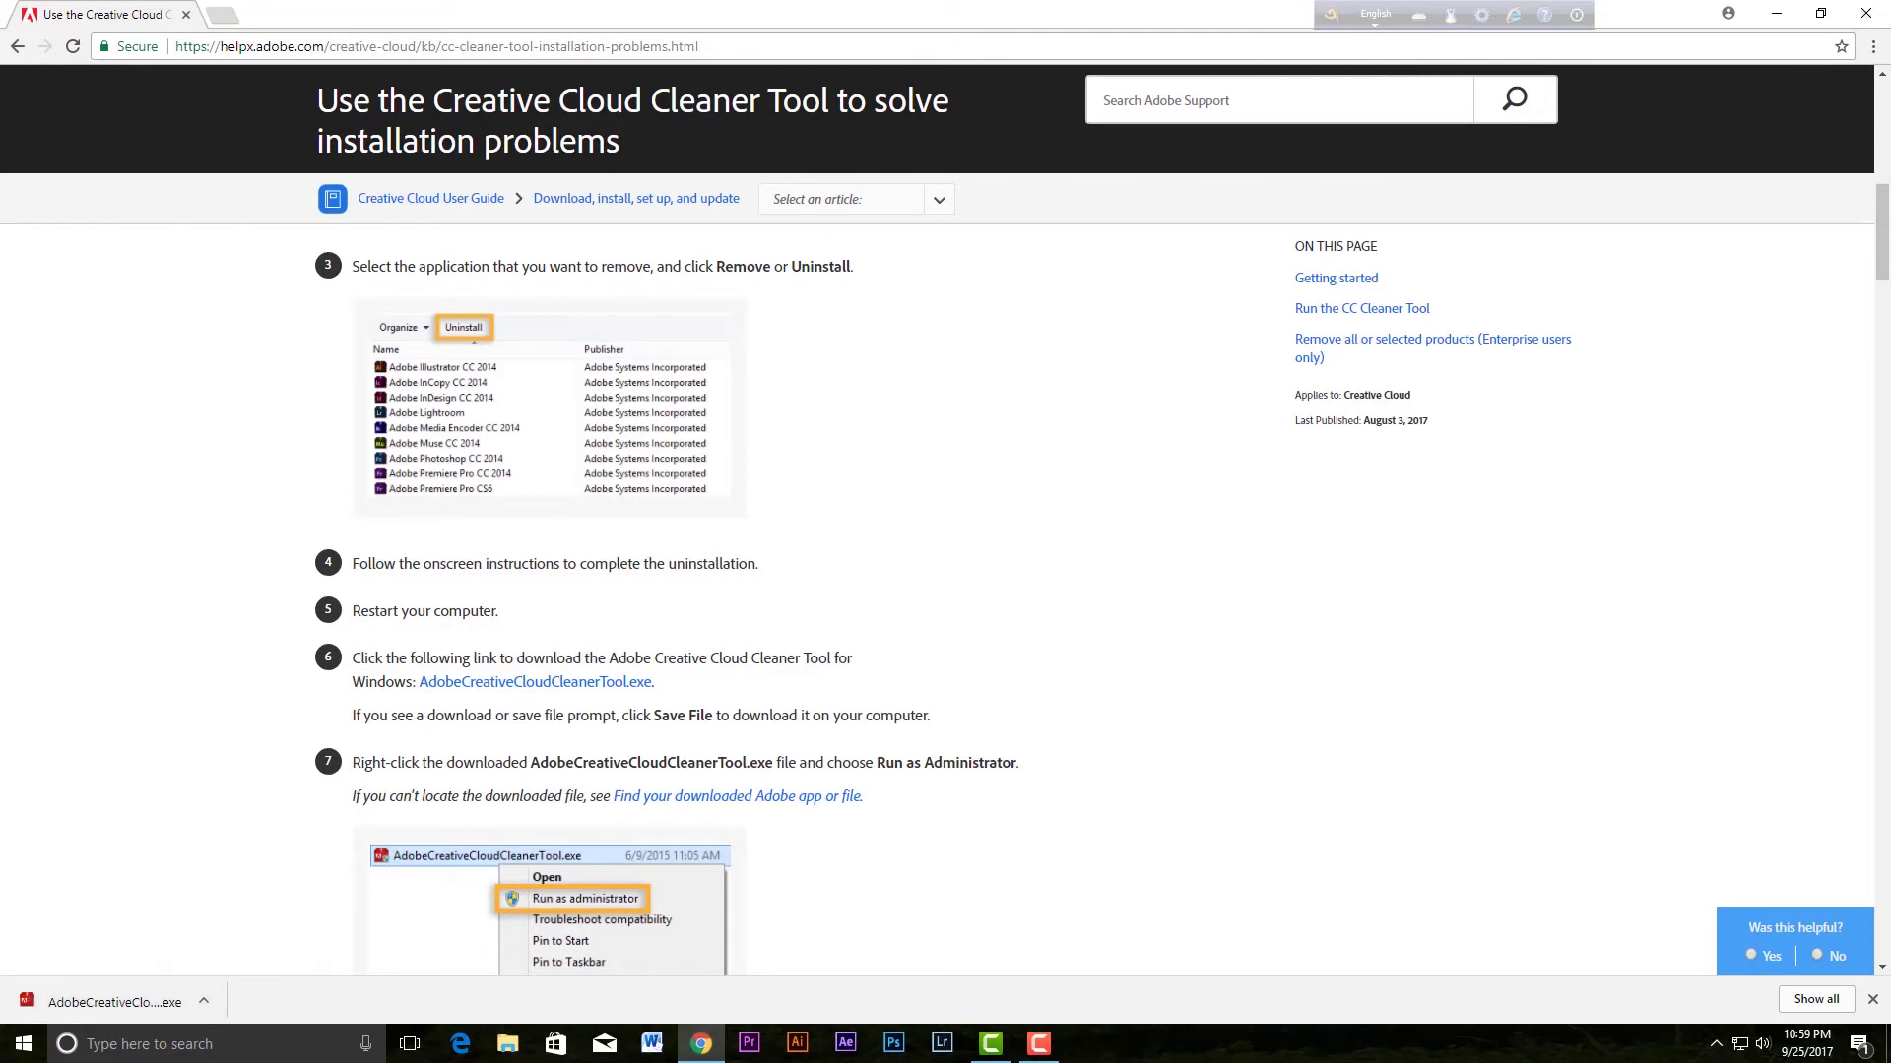
Step: In File Explorer, move AdobeCreativeCloudCleanerTool from the Downloads folder to the Desktop folder
left_click(507, 1044)
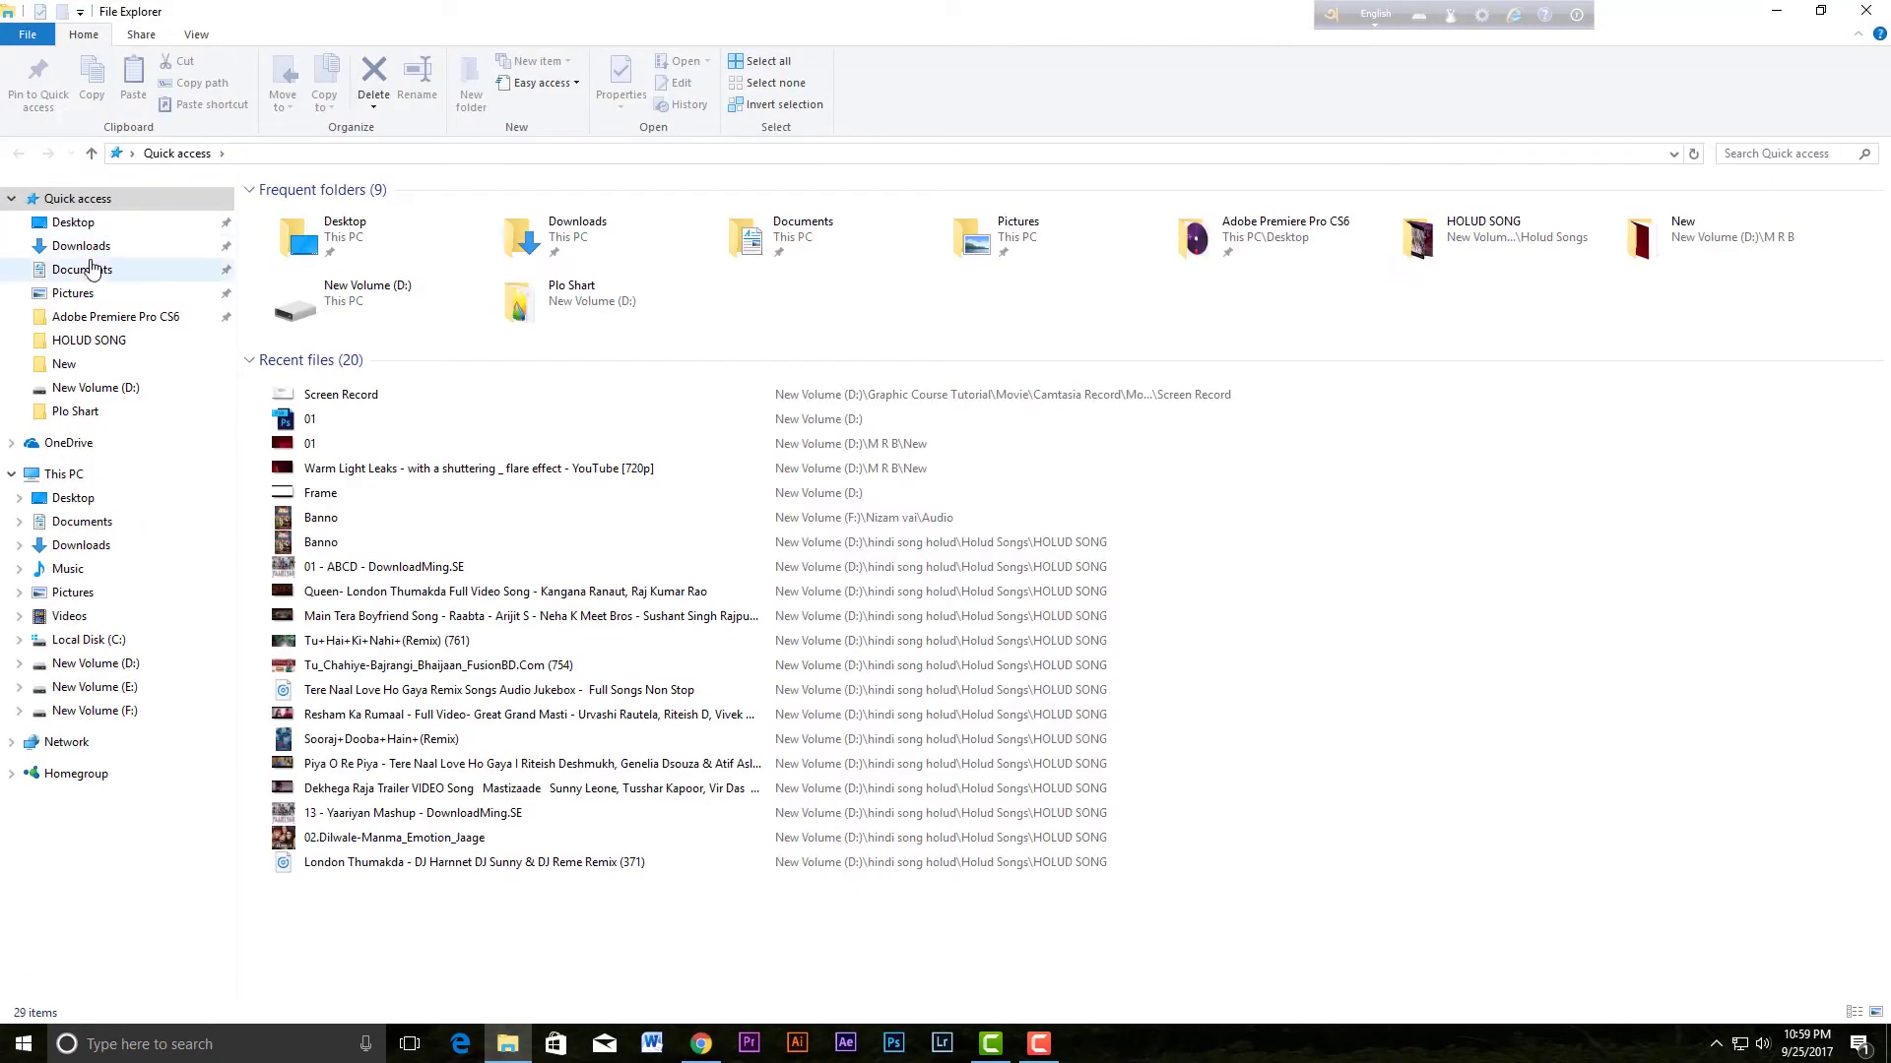
left_click(89, 248)
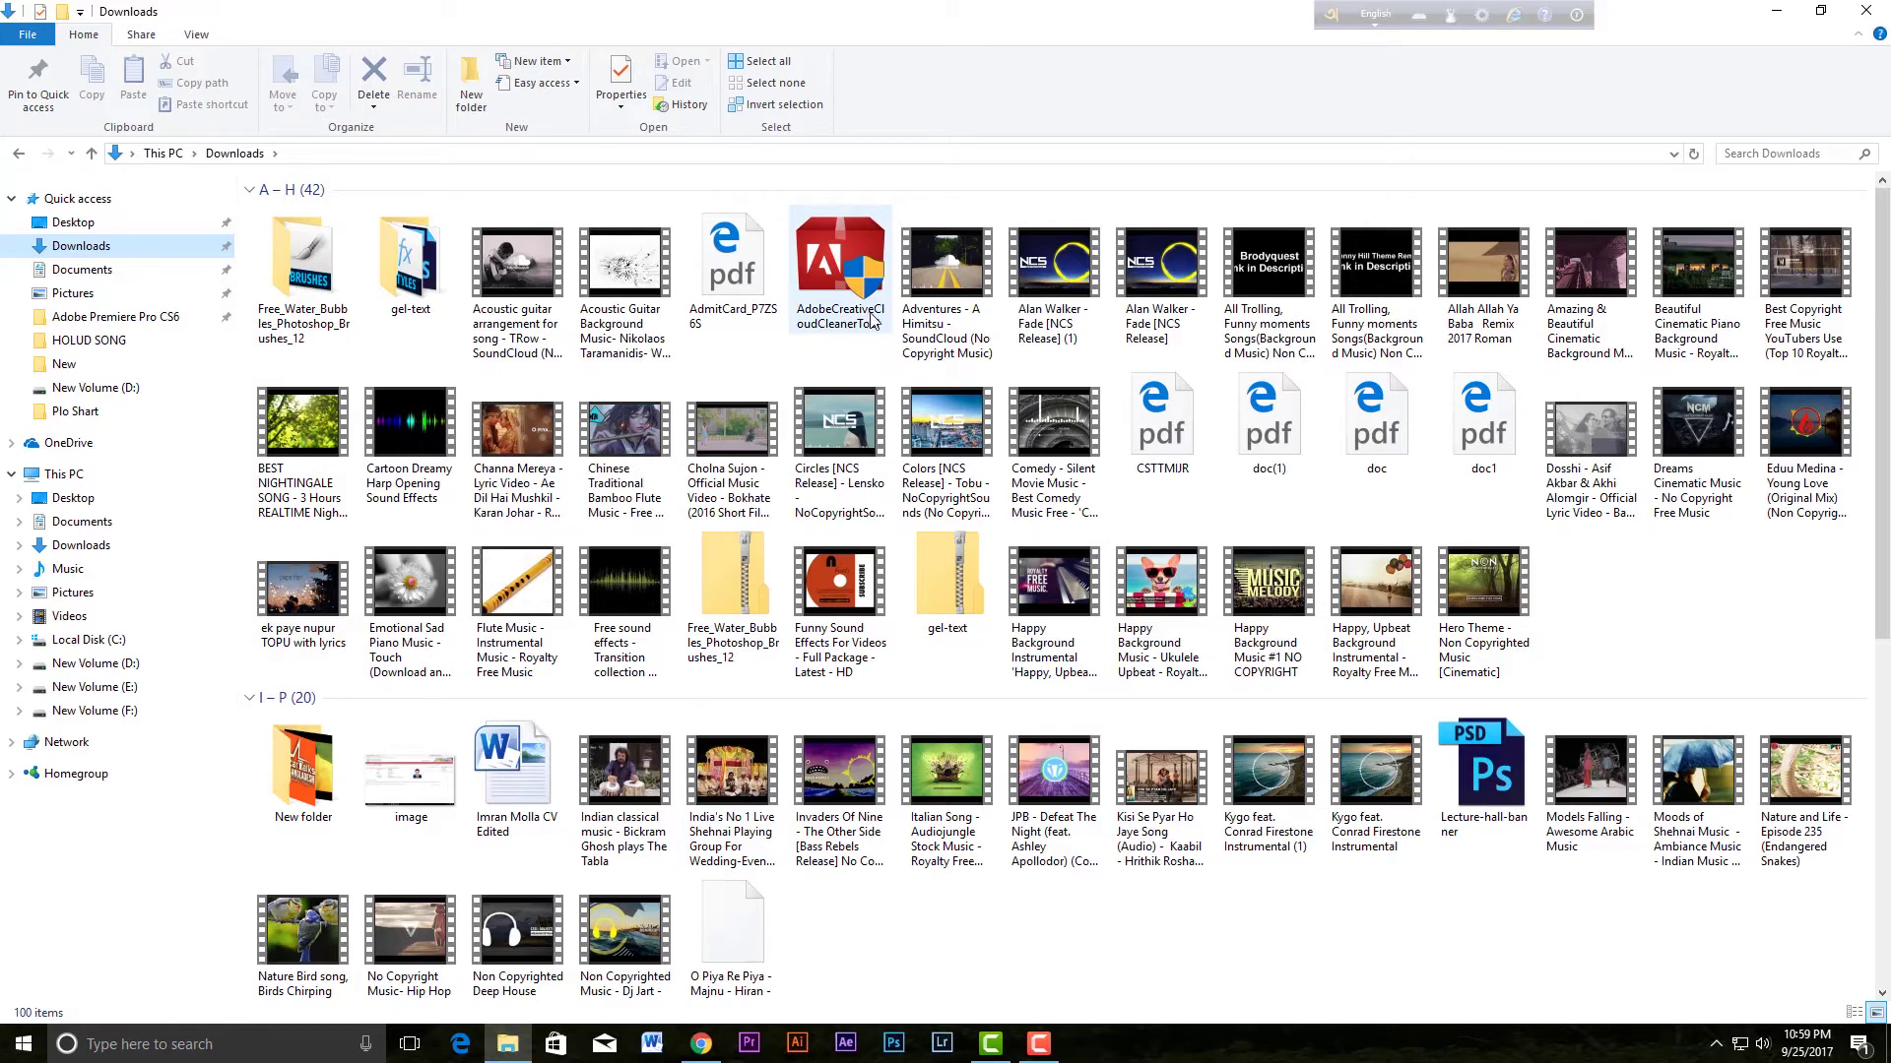
right_click(836, 255)
left_click(894, 481)
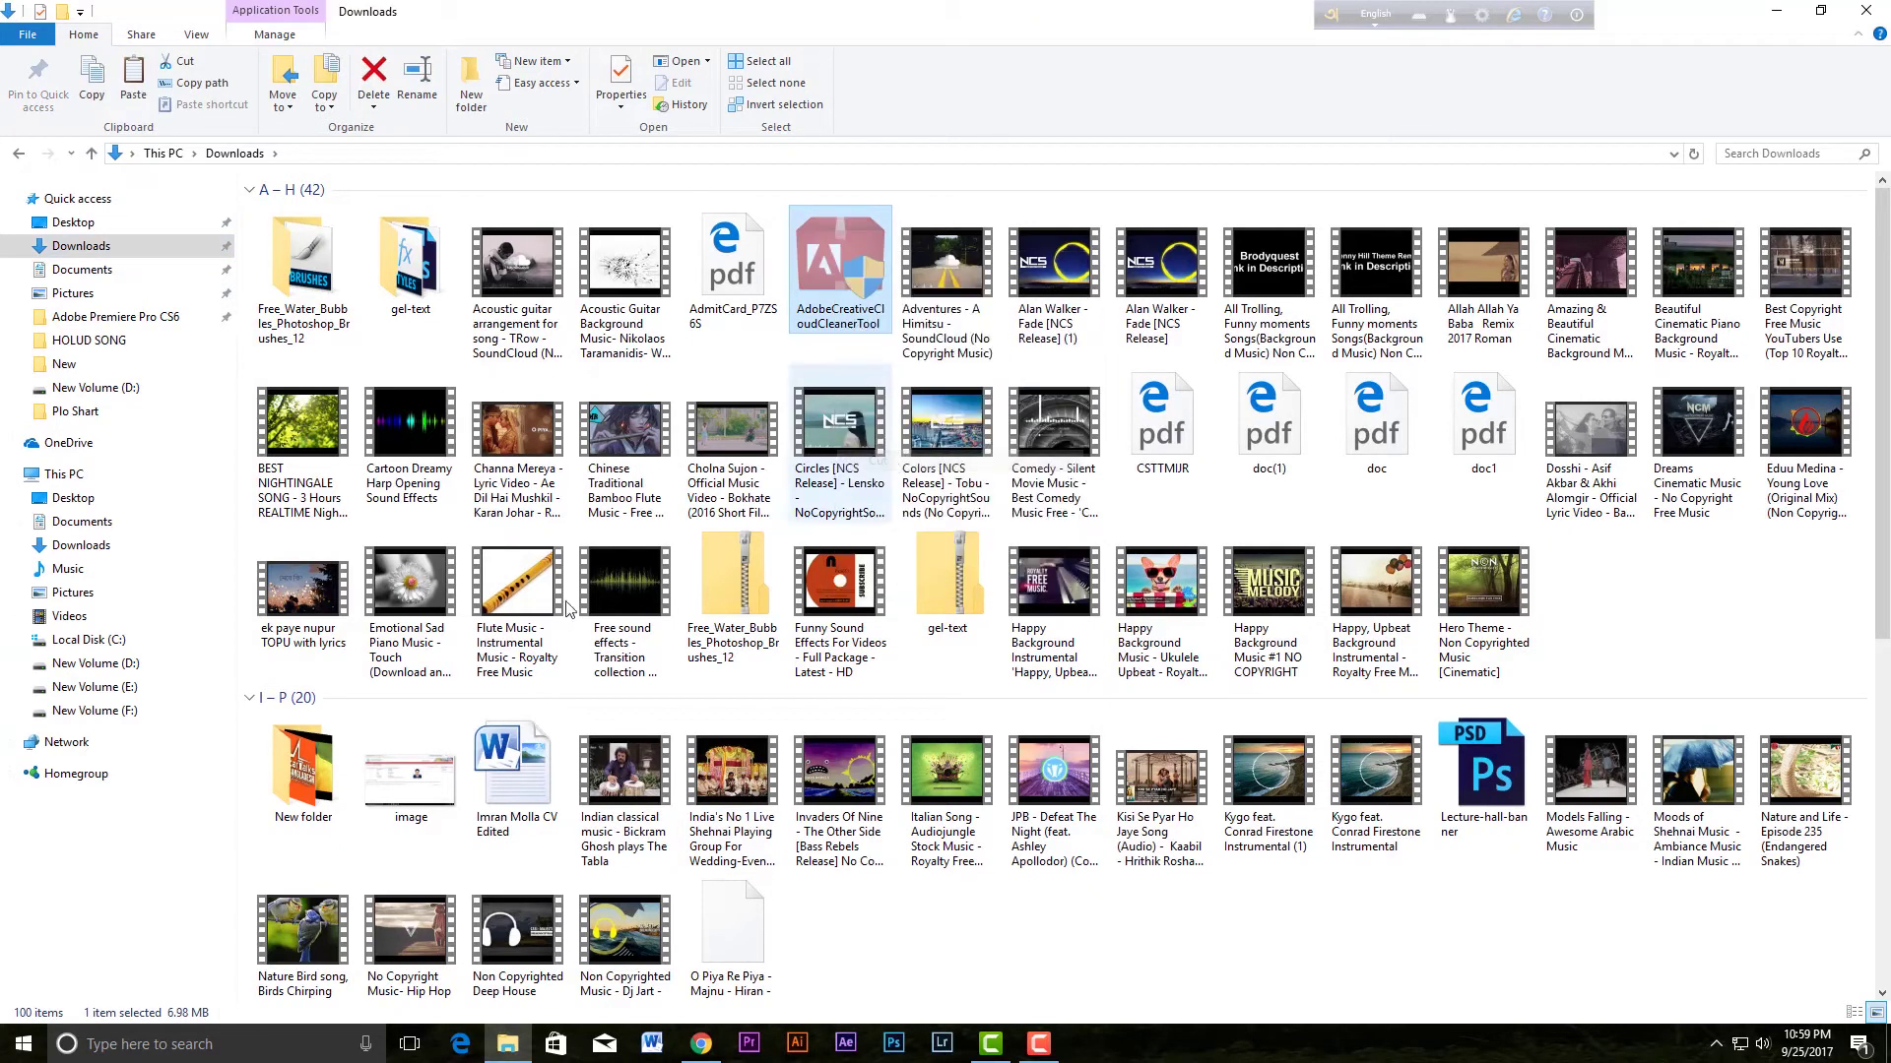
left_click(88, 227)
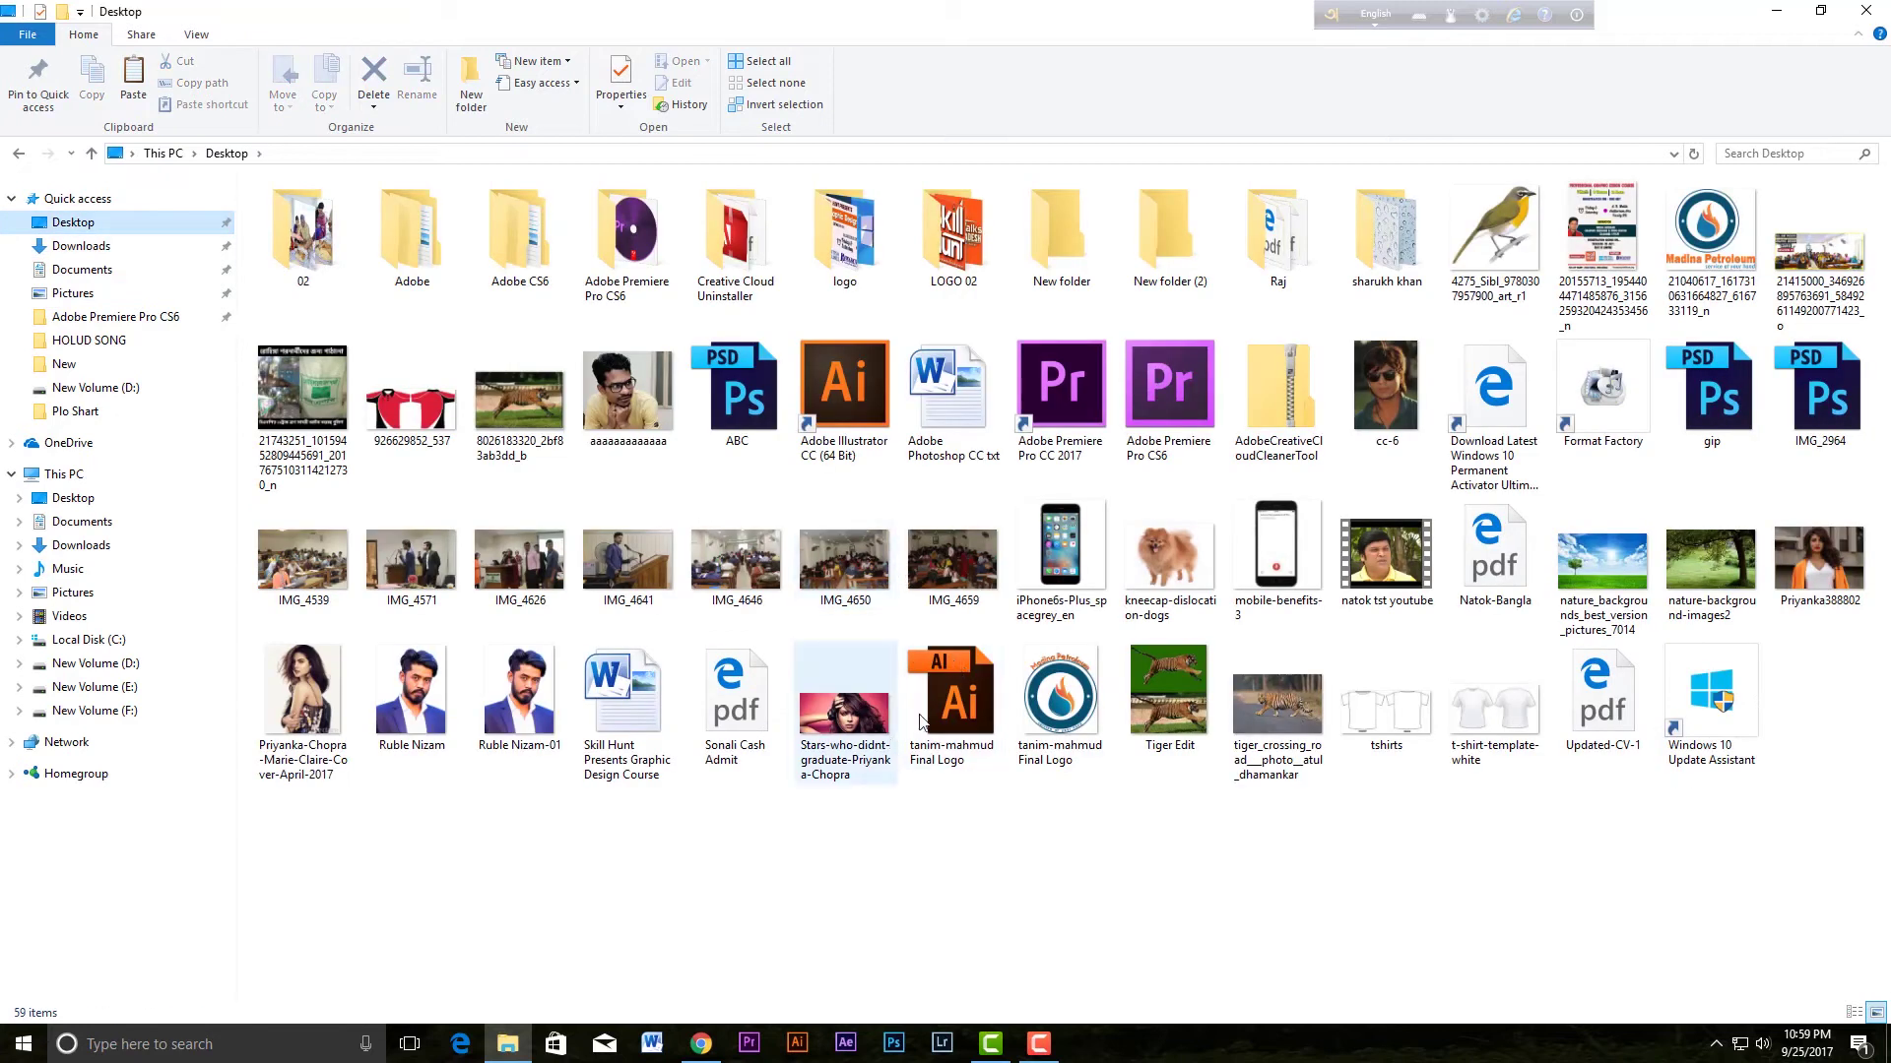
right_click(894, 882)
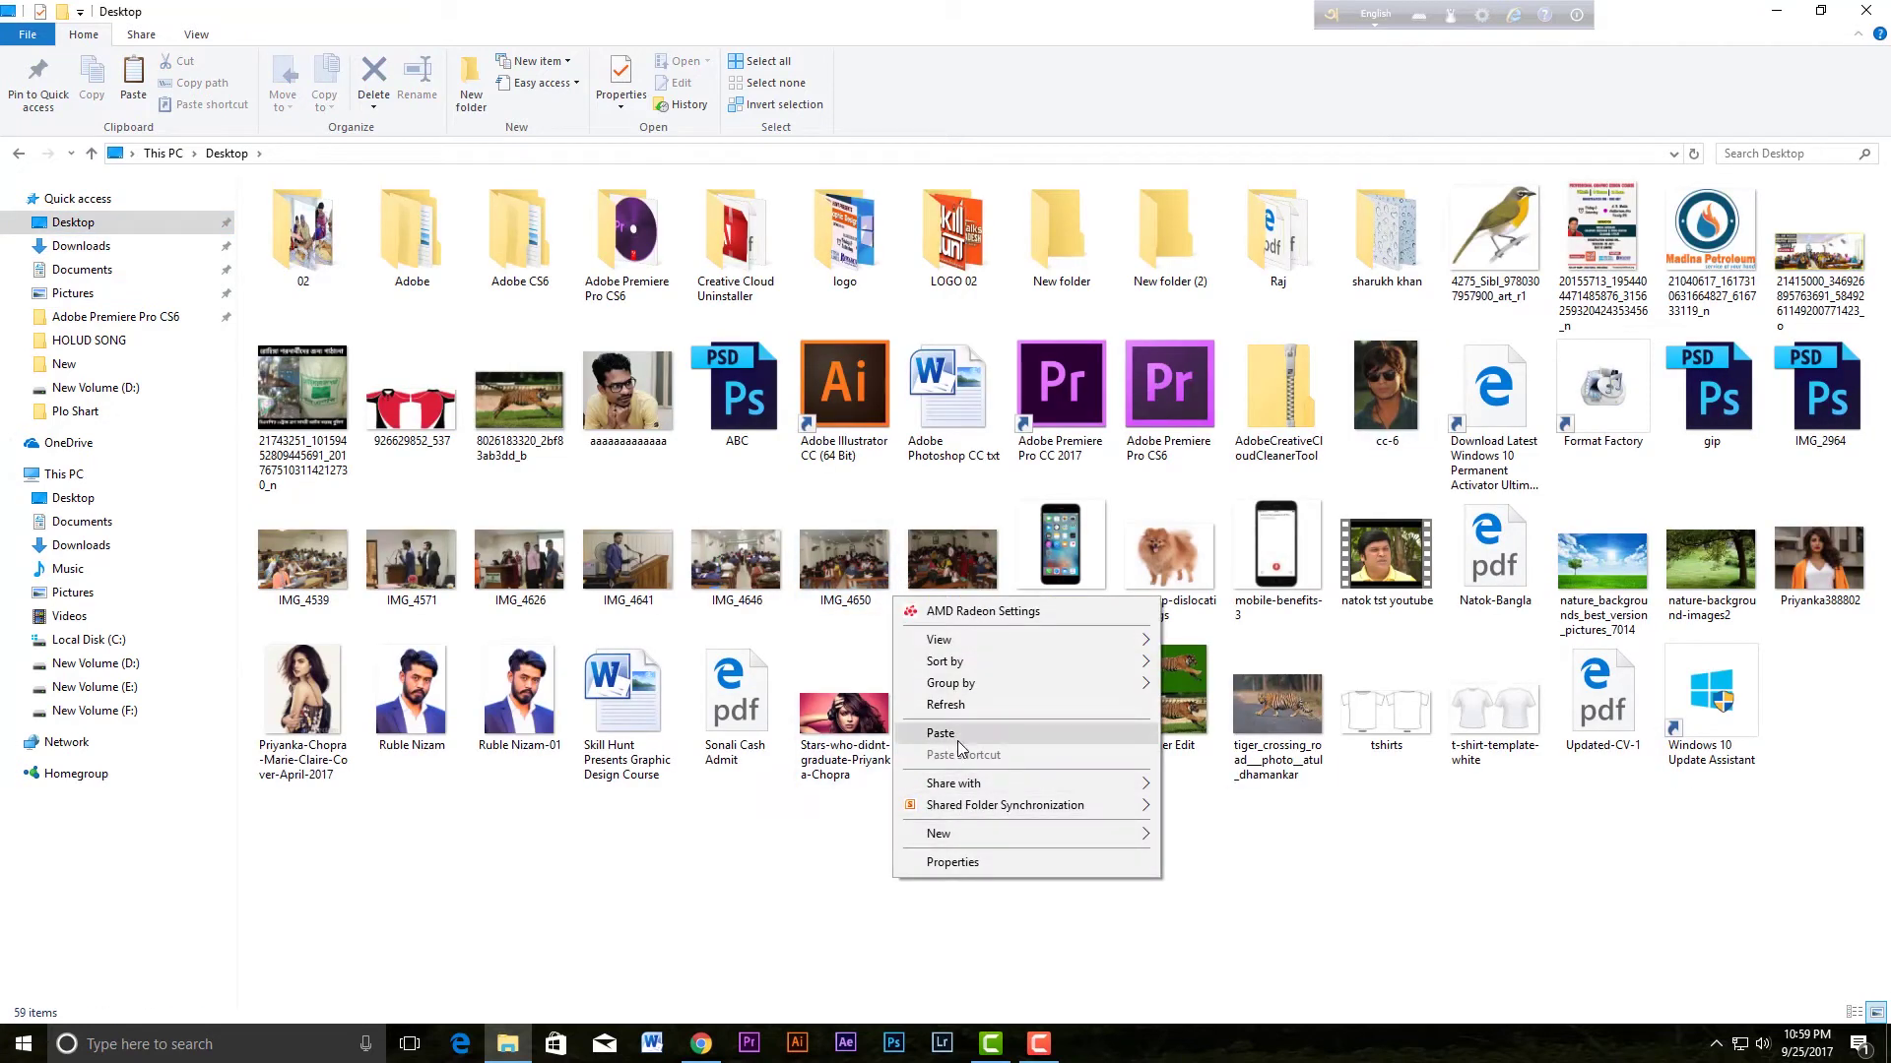
left_click(960, 733)
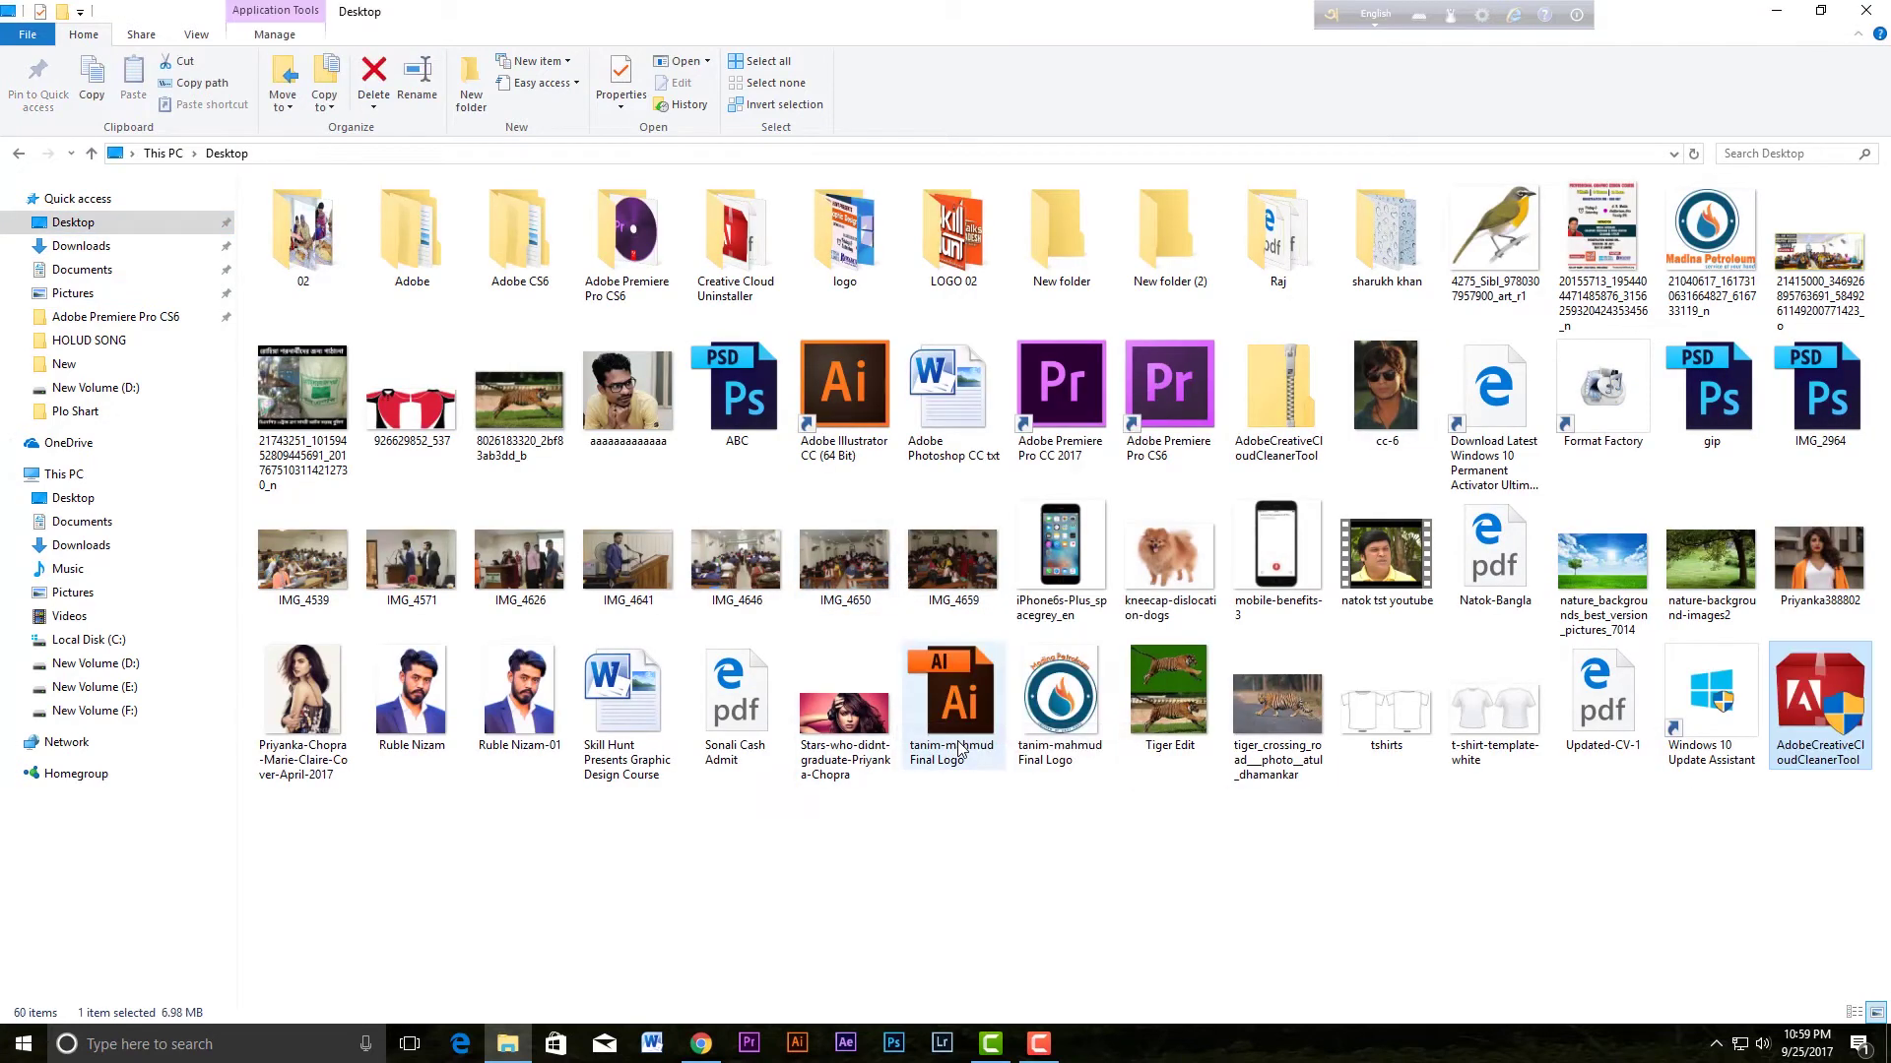
Step: Close File Explorer, minimize Chrome, and place the cleaner tool icon in the desktop's empty area near the Creative Cloud Uninstaller folder
left_click(1866, 11)
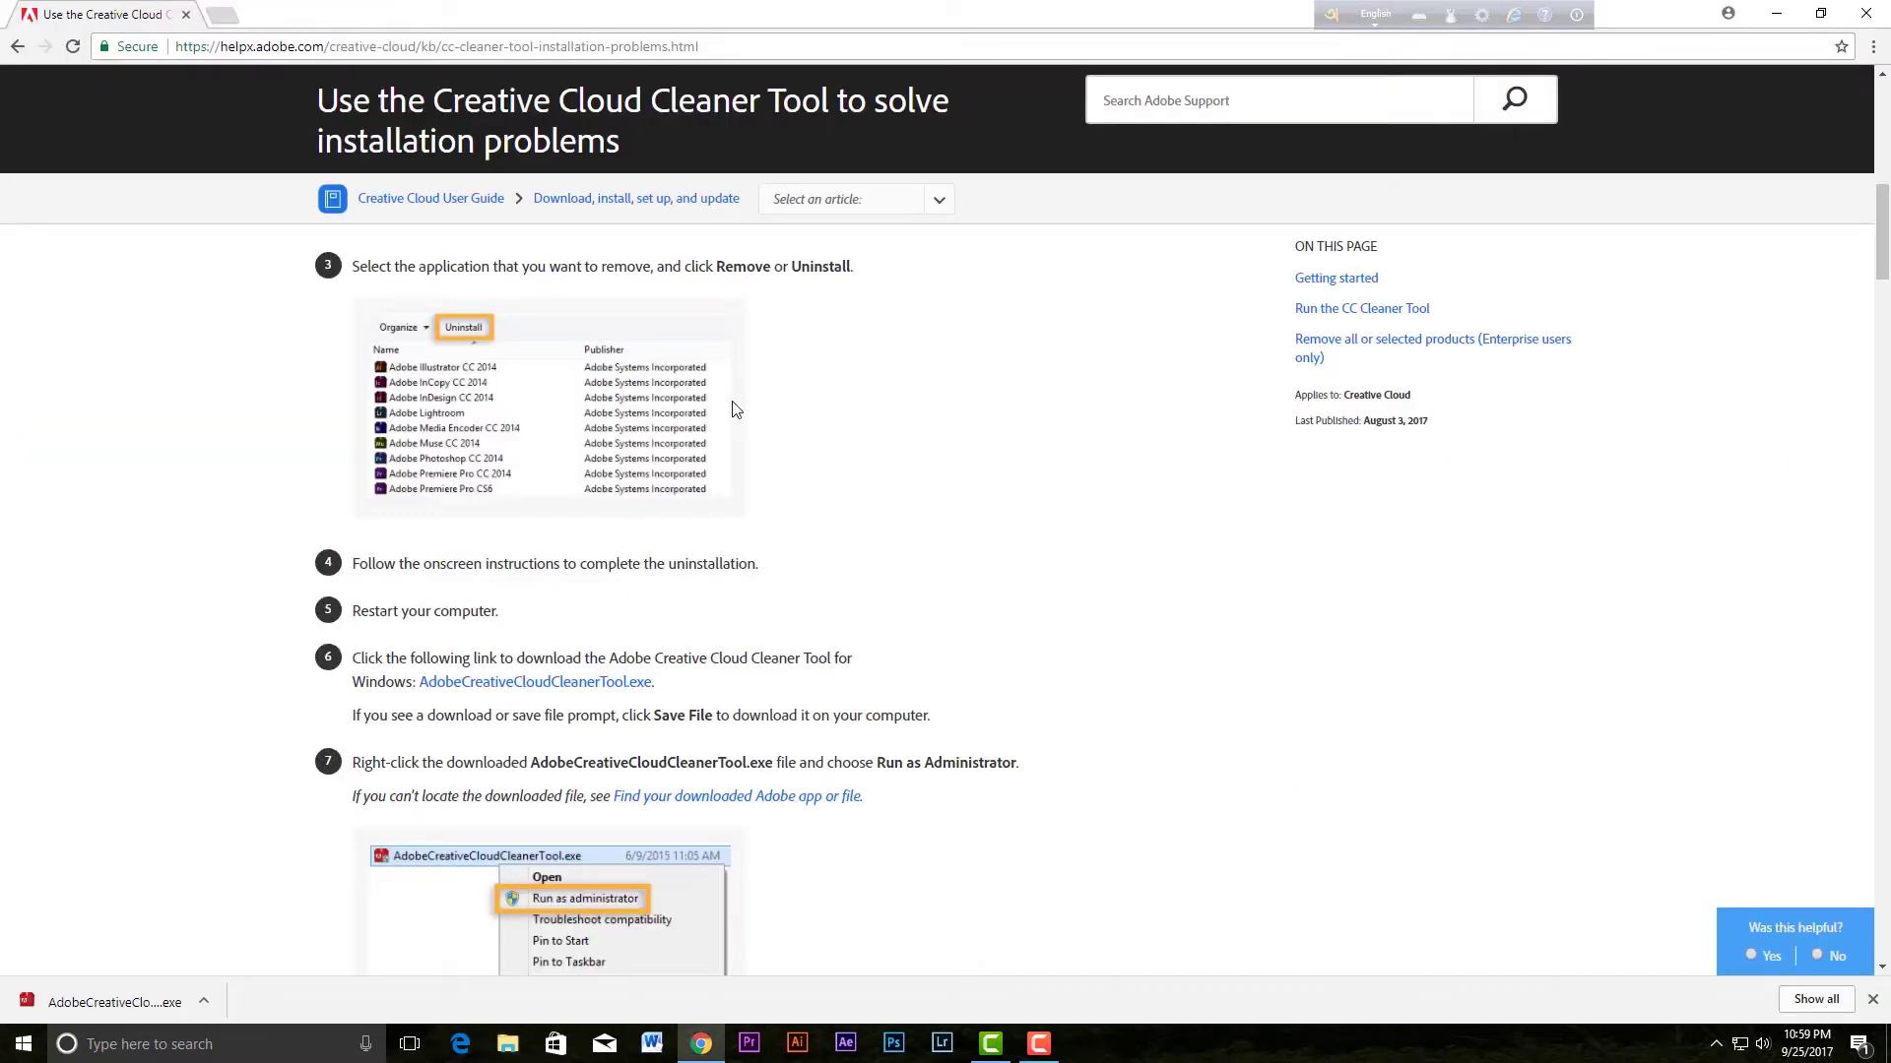
left_click(1775, 13)
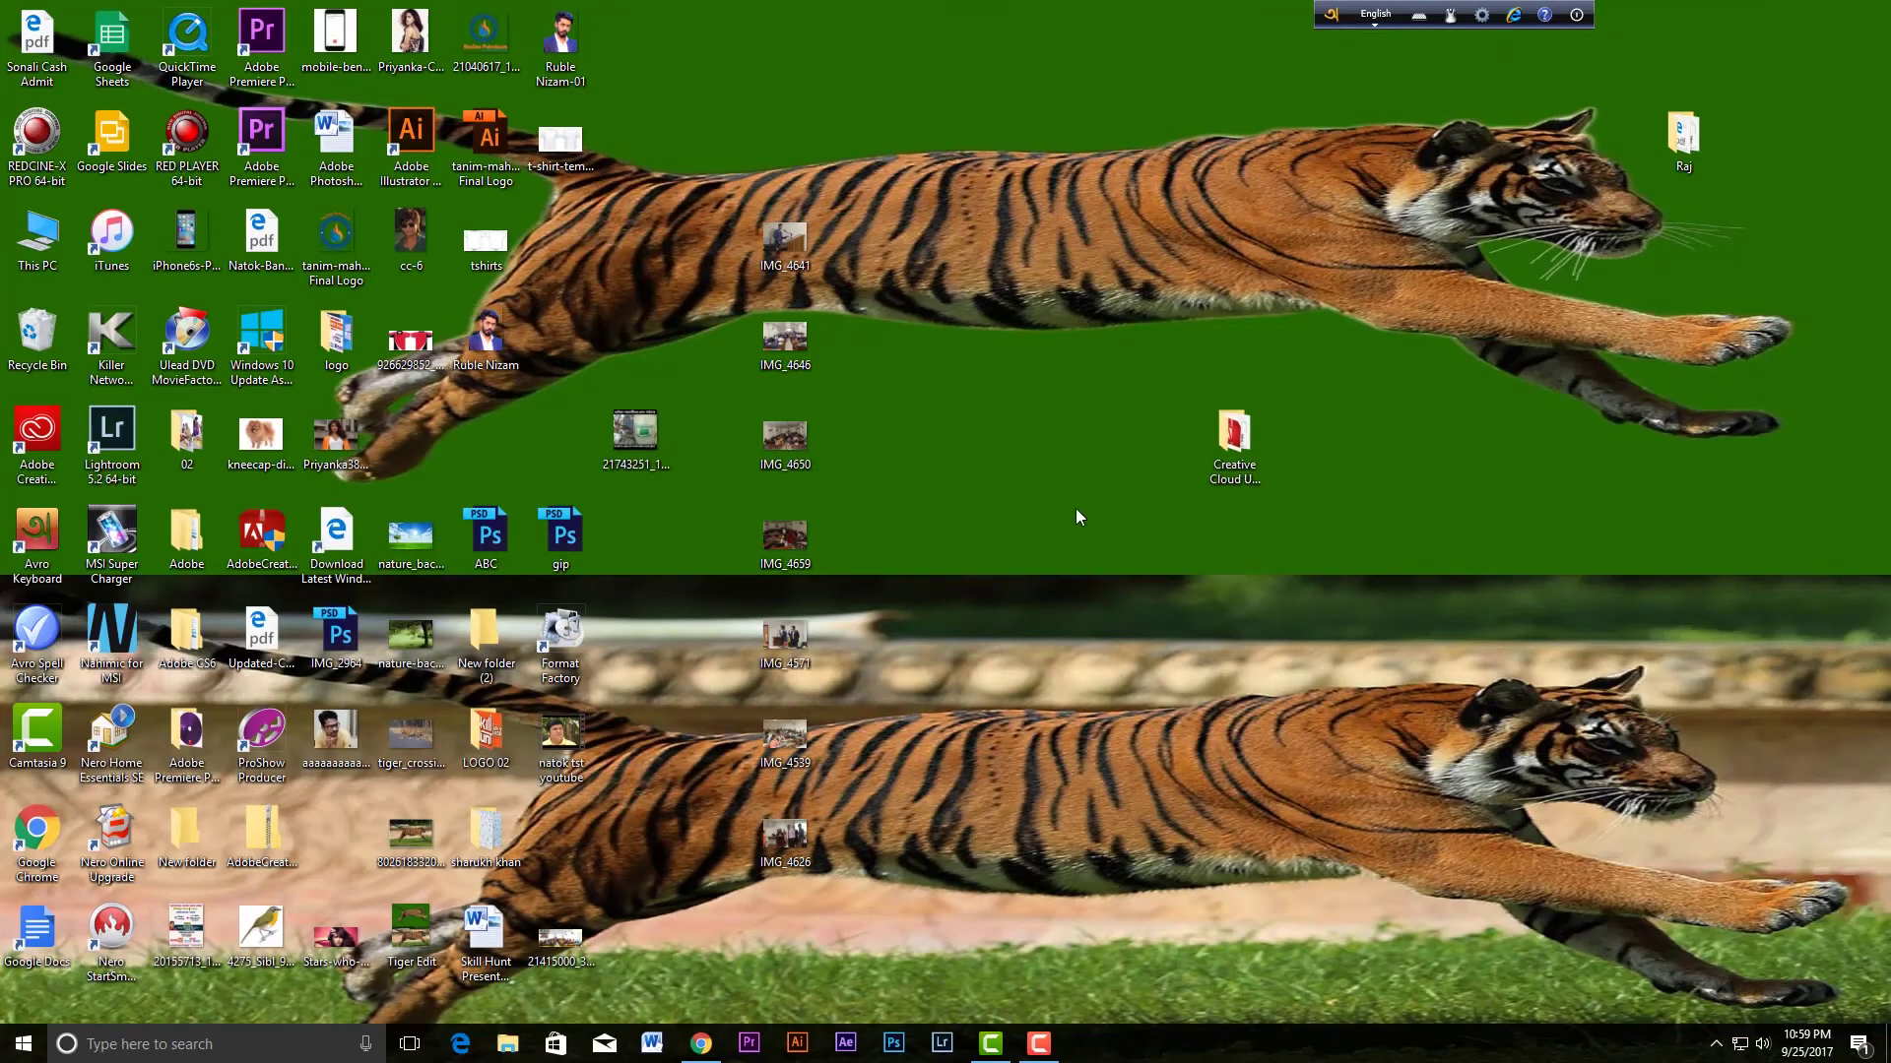
left_click_drag(258, 537, 1038, 487)
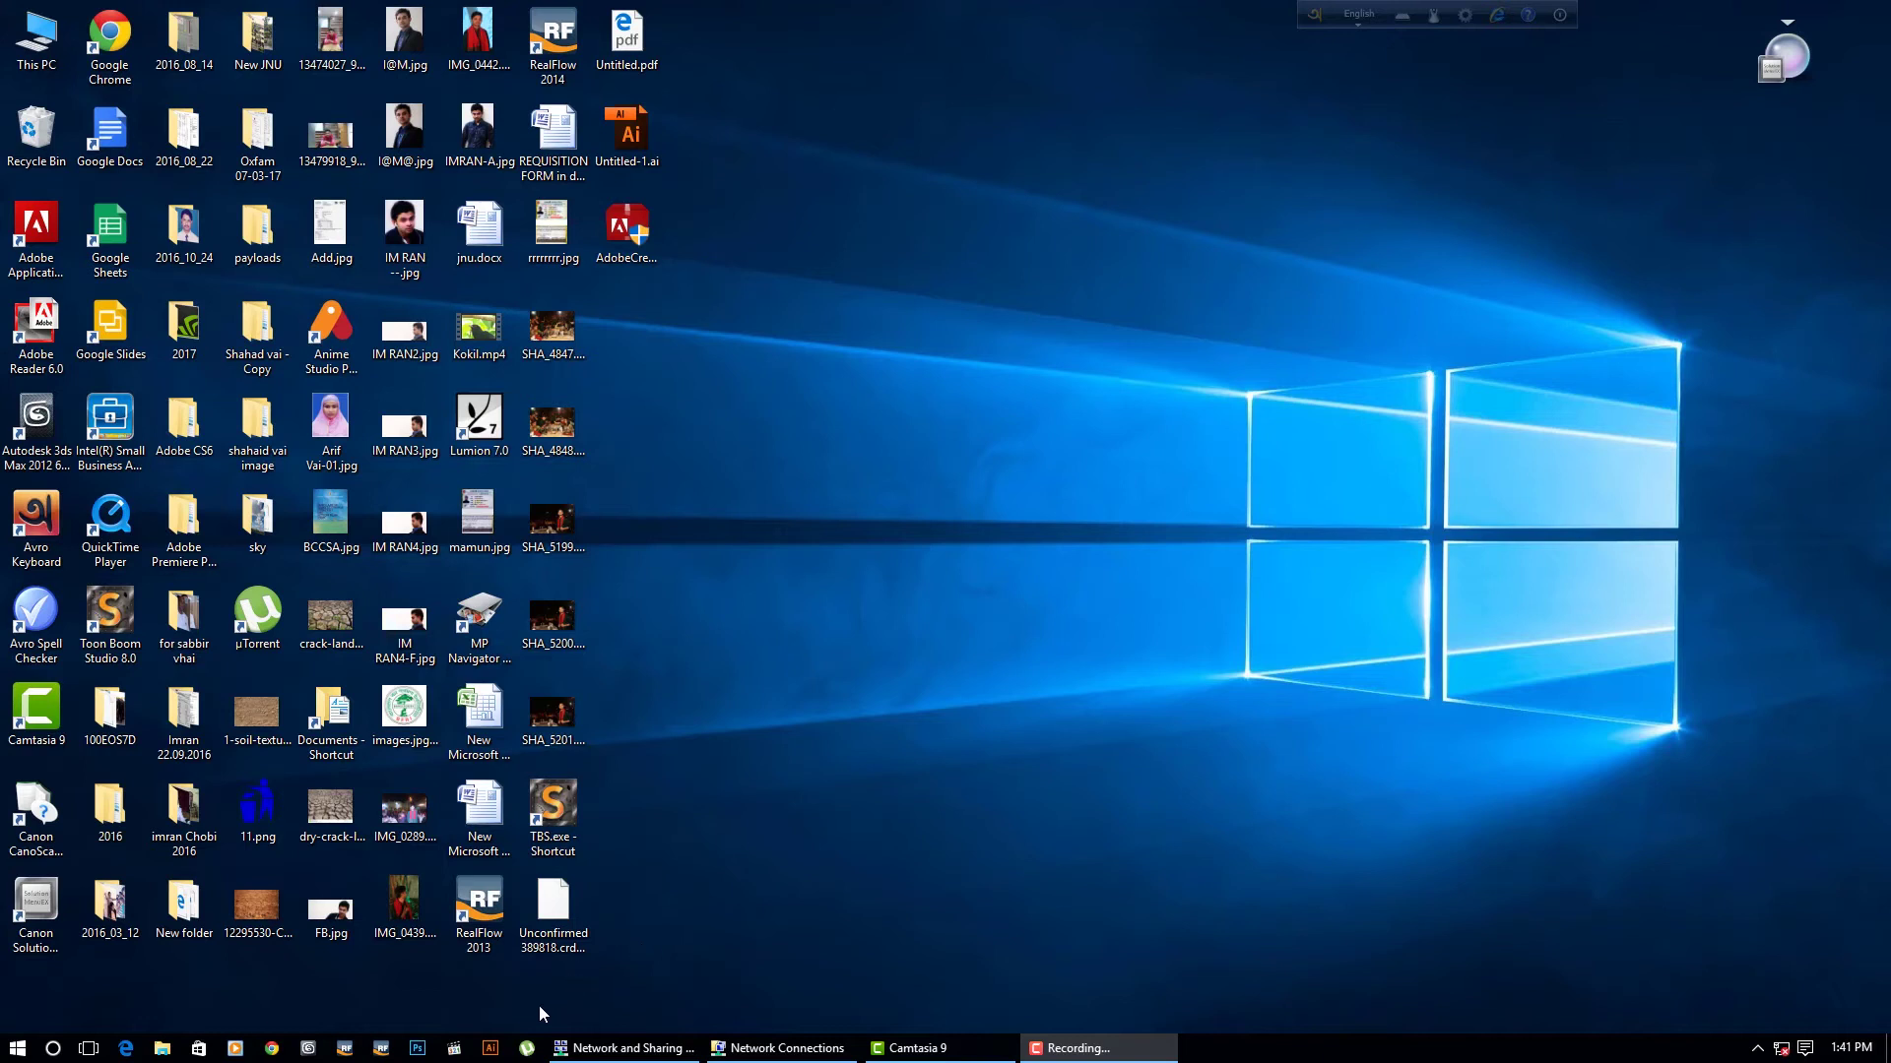
Step: Try to launch Illustrator, dismiss its system error, and check the Avast antivirus status
left_click(490, 1051)
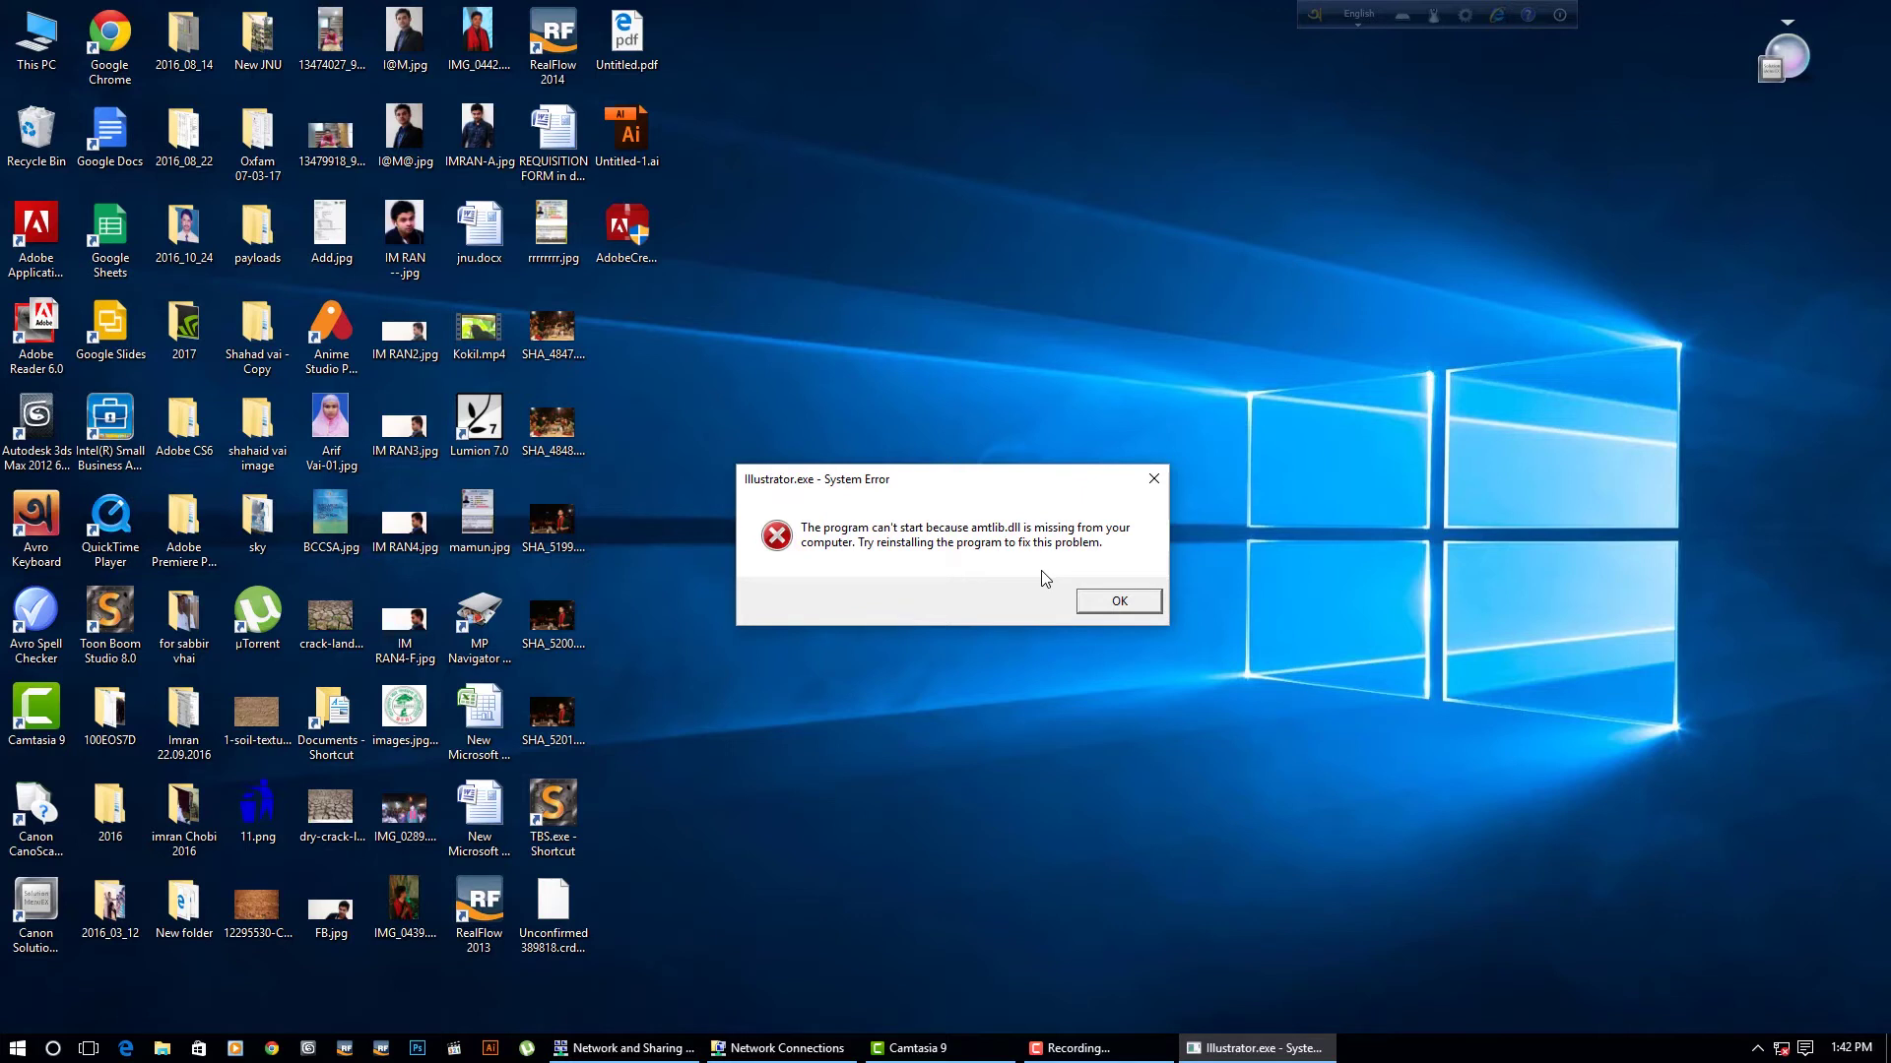
left_click(1103, 603)
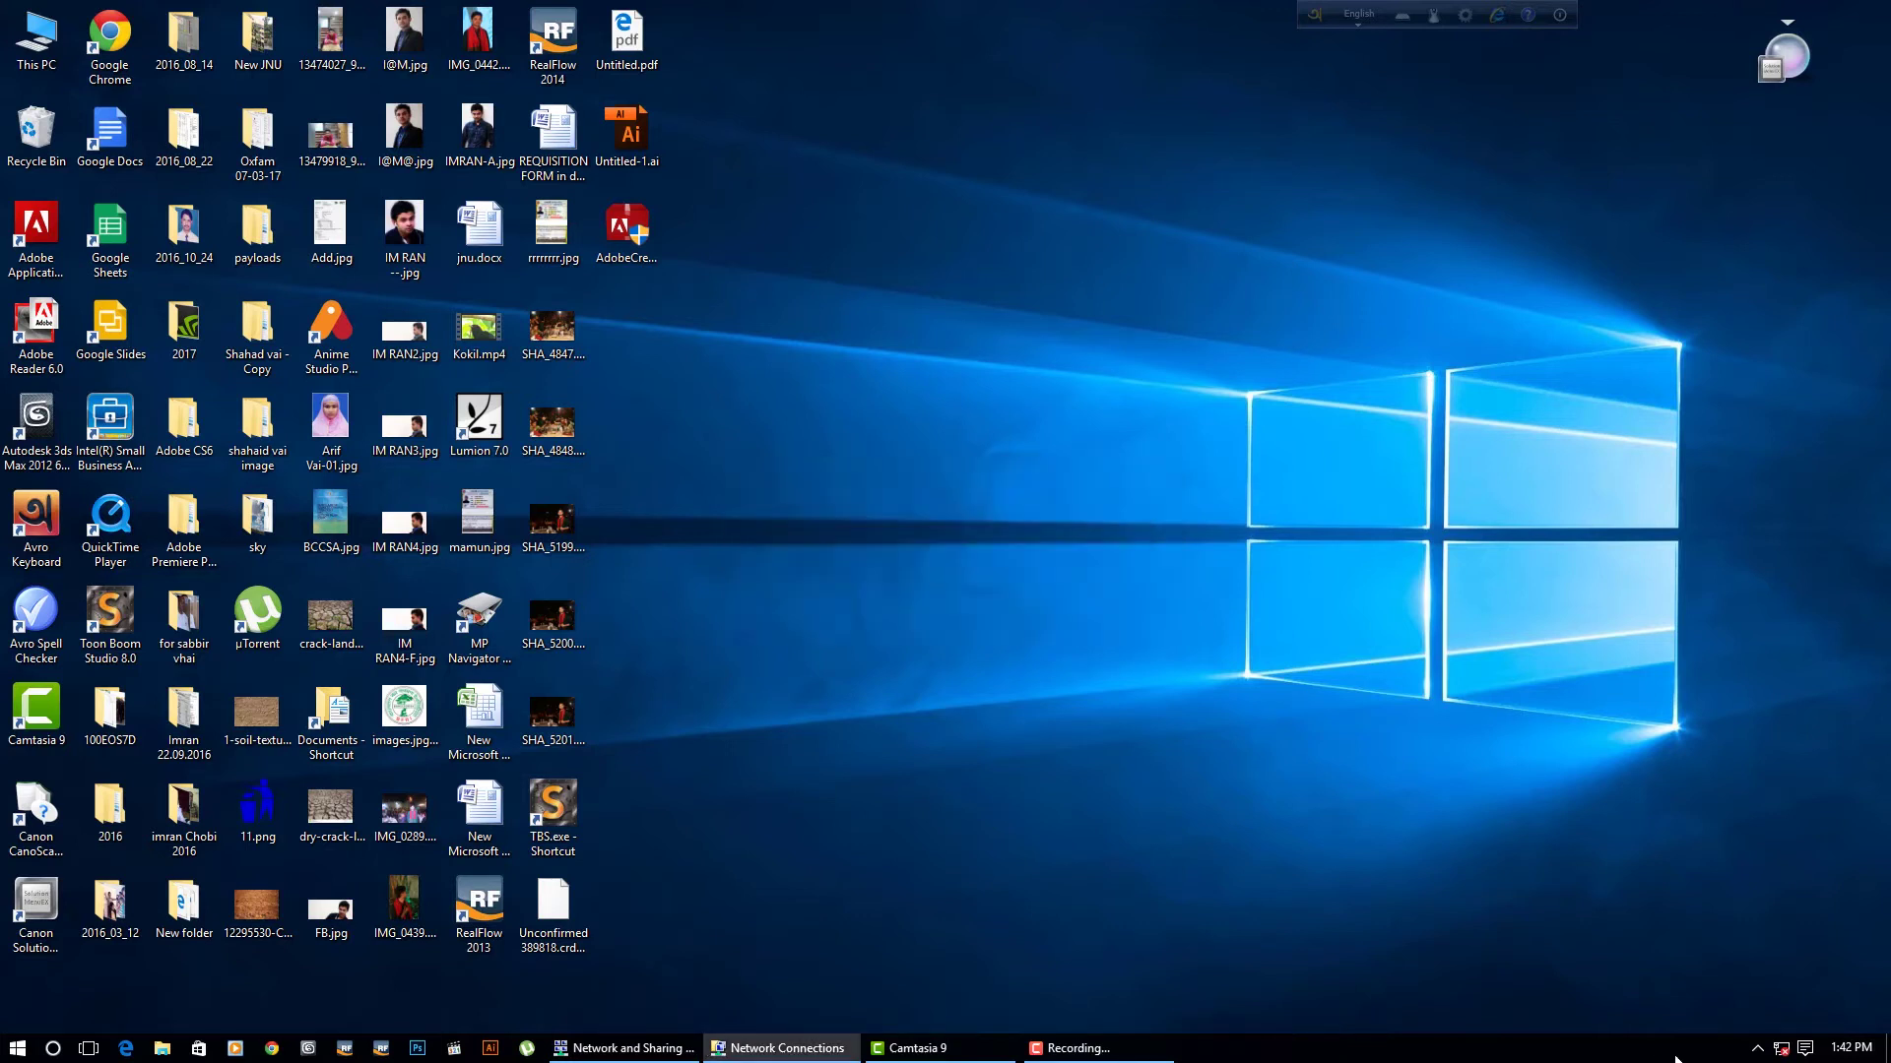
left_click(1758, 1048)
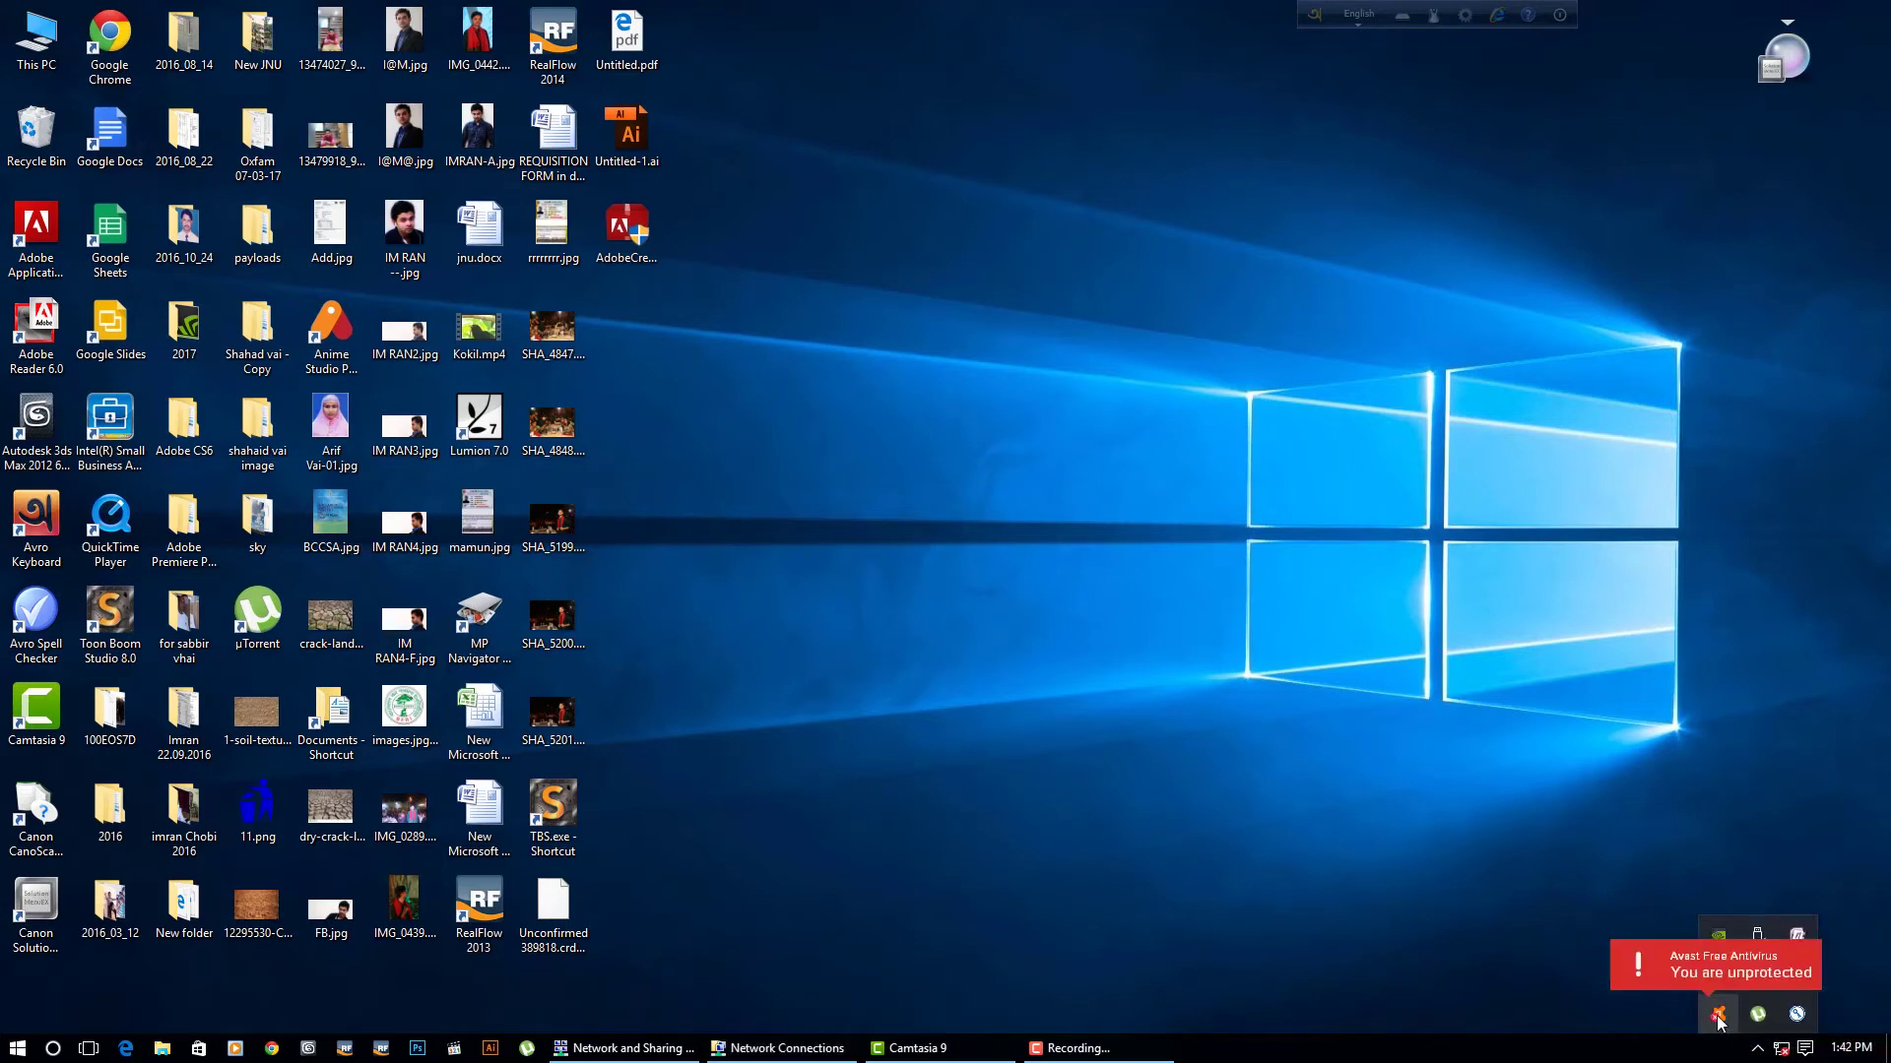
Step: Uninstall Adobe Illustrator CC through Programs and Features with Remove Preferences enabled
double_click(35, 51)
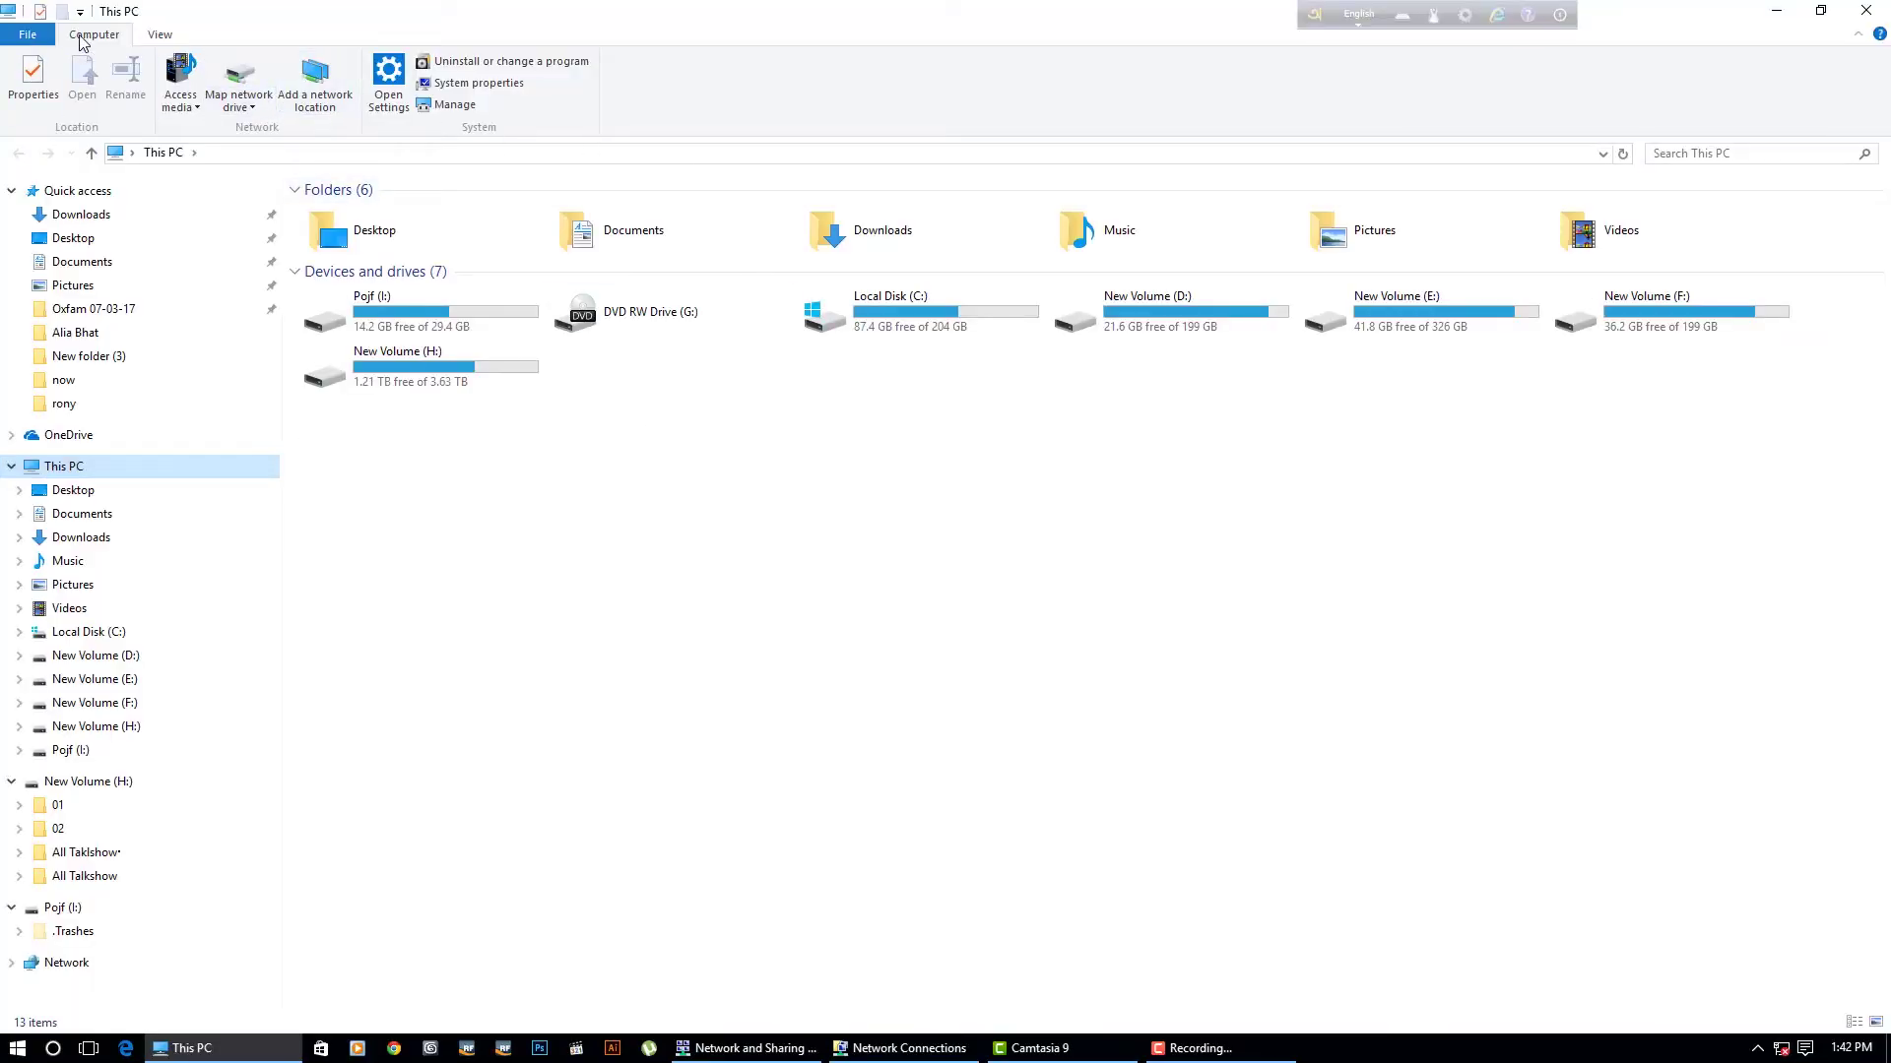
left_click(507, 61)
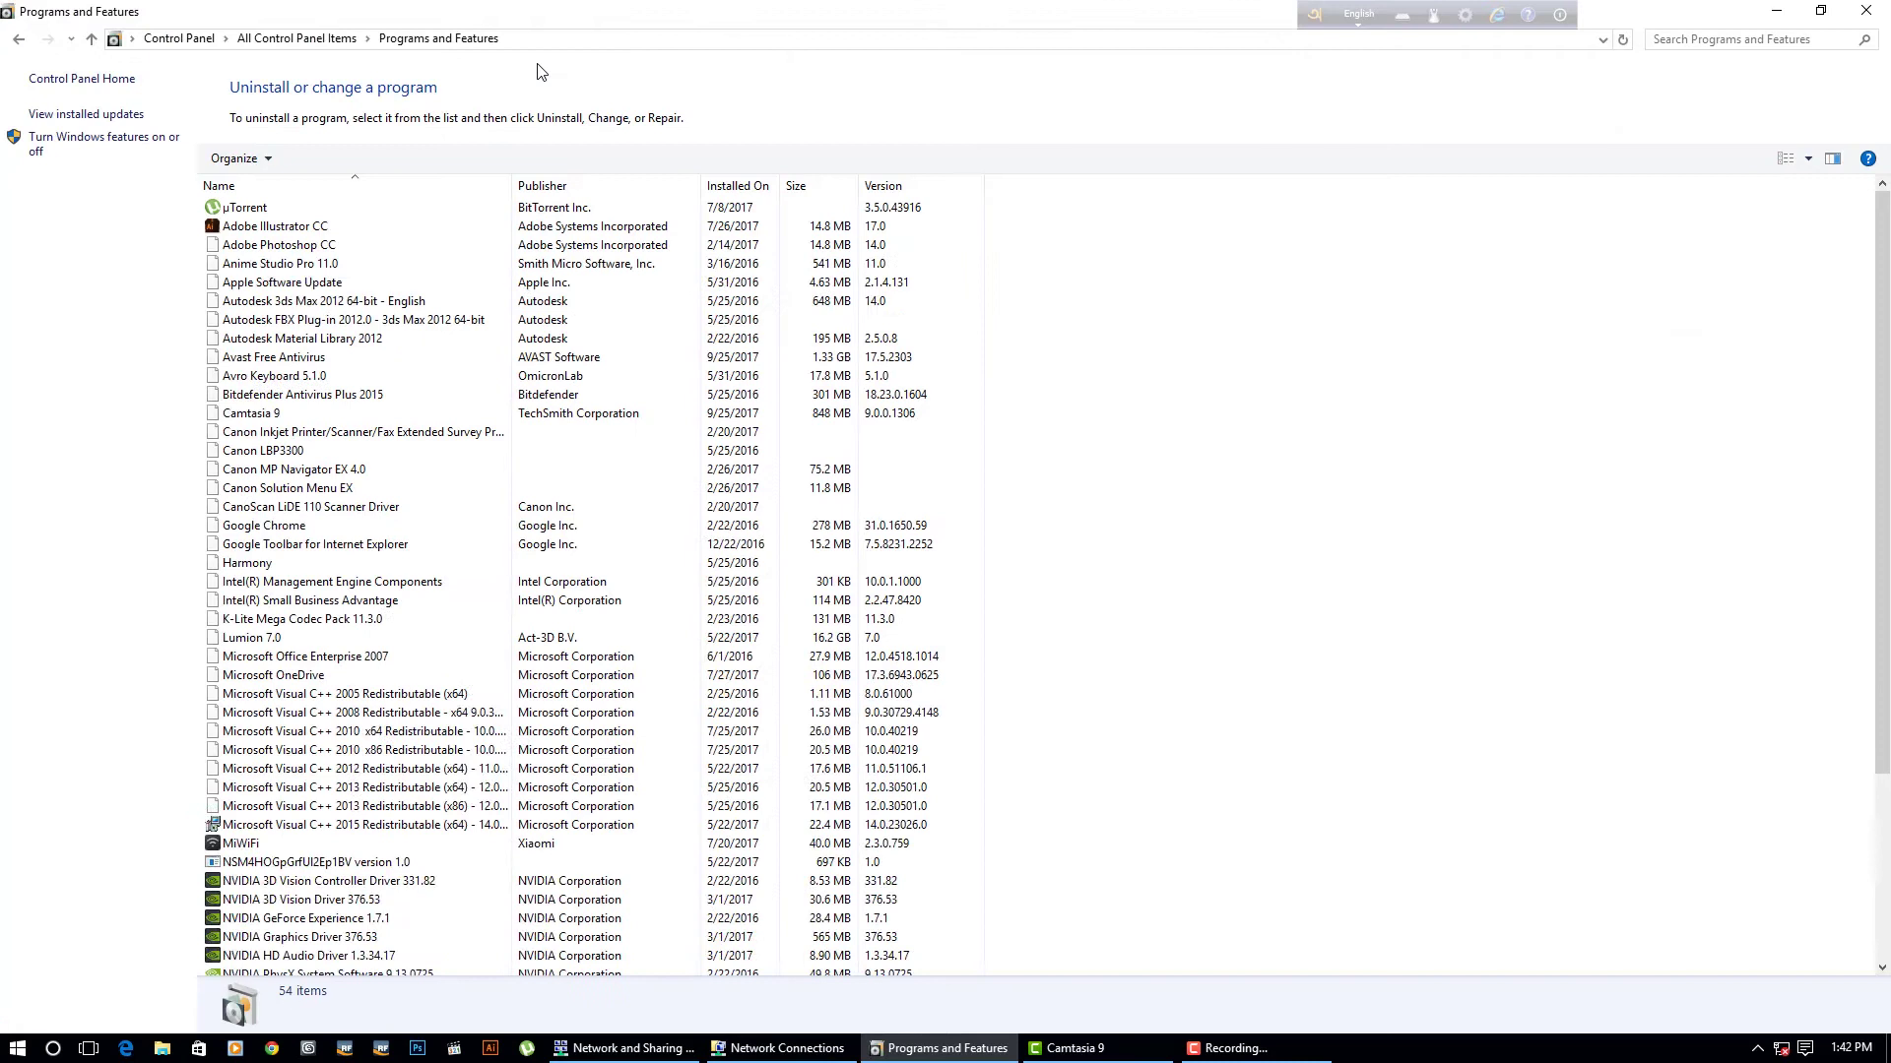
left_click(250, 233)
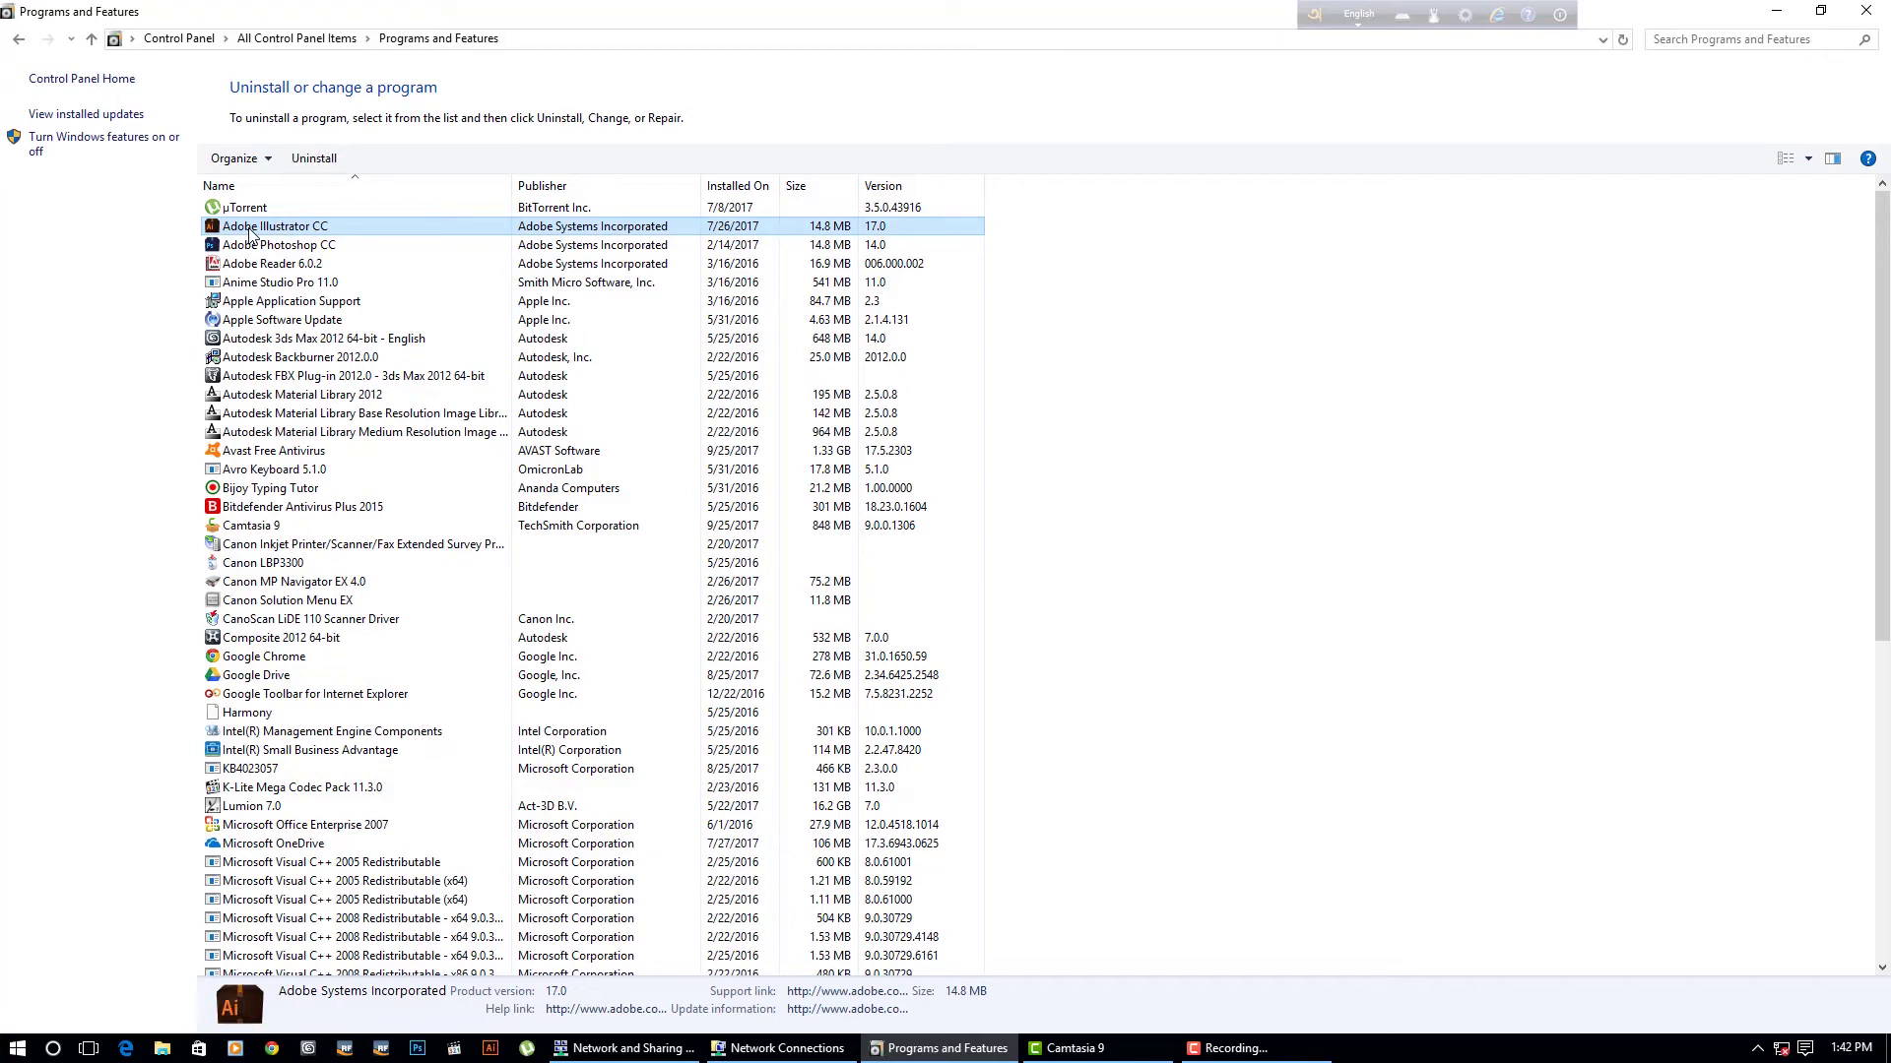
left_click(313, 161)
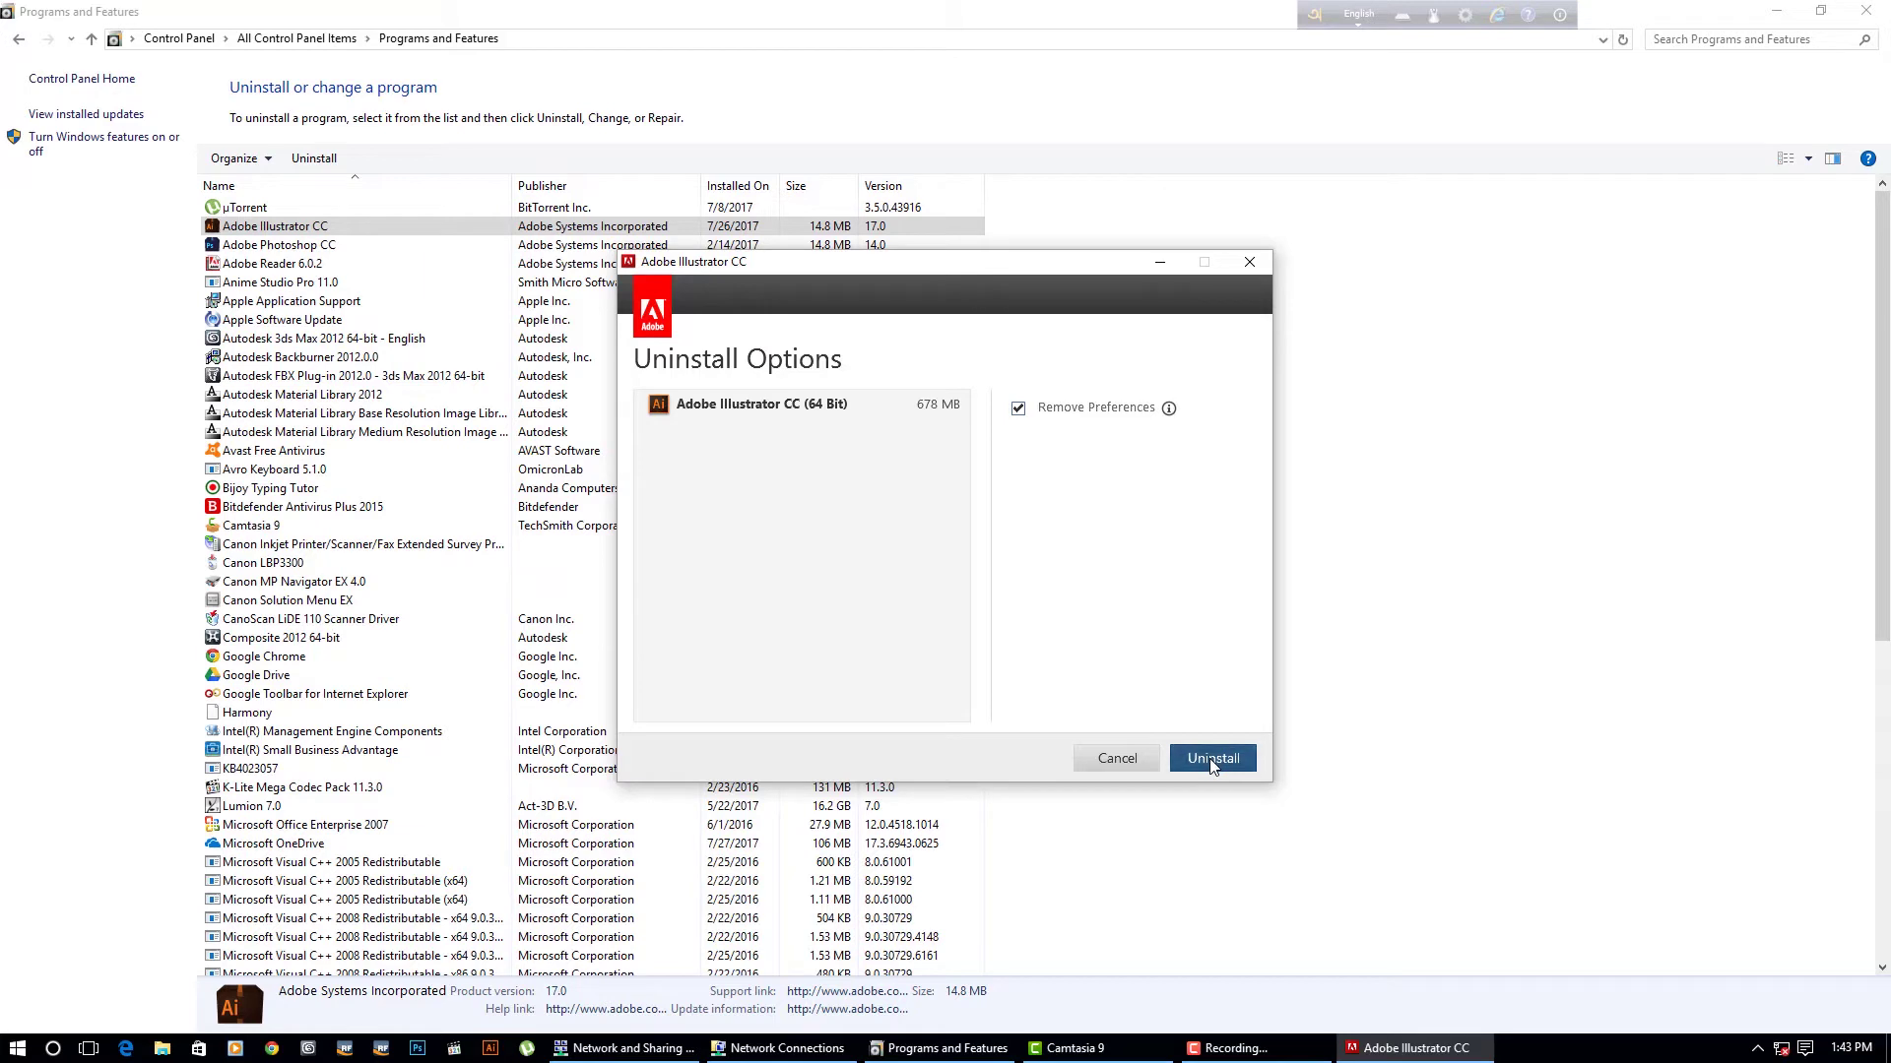
left_click(1211, 759)
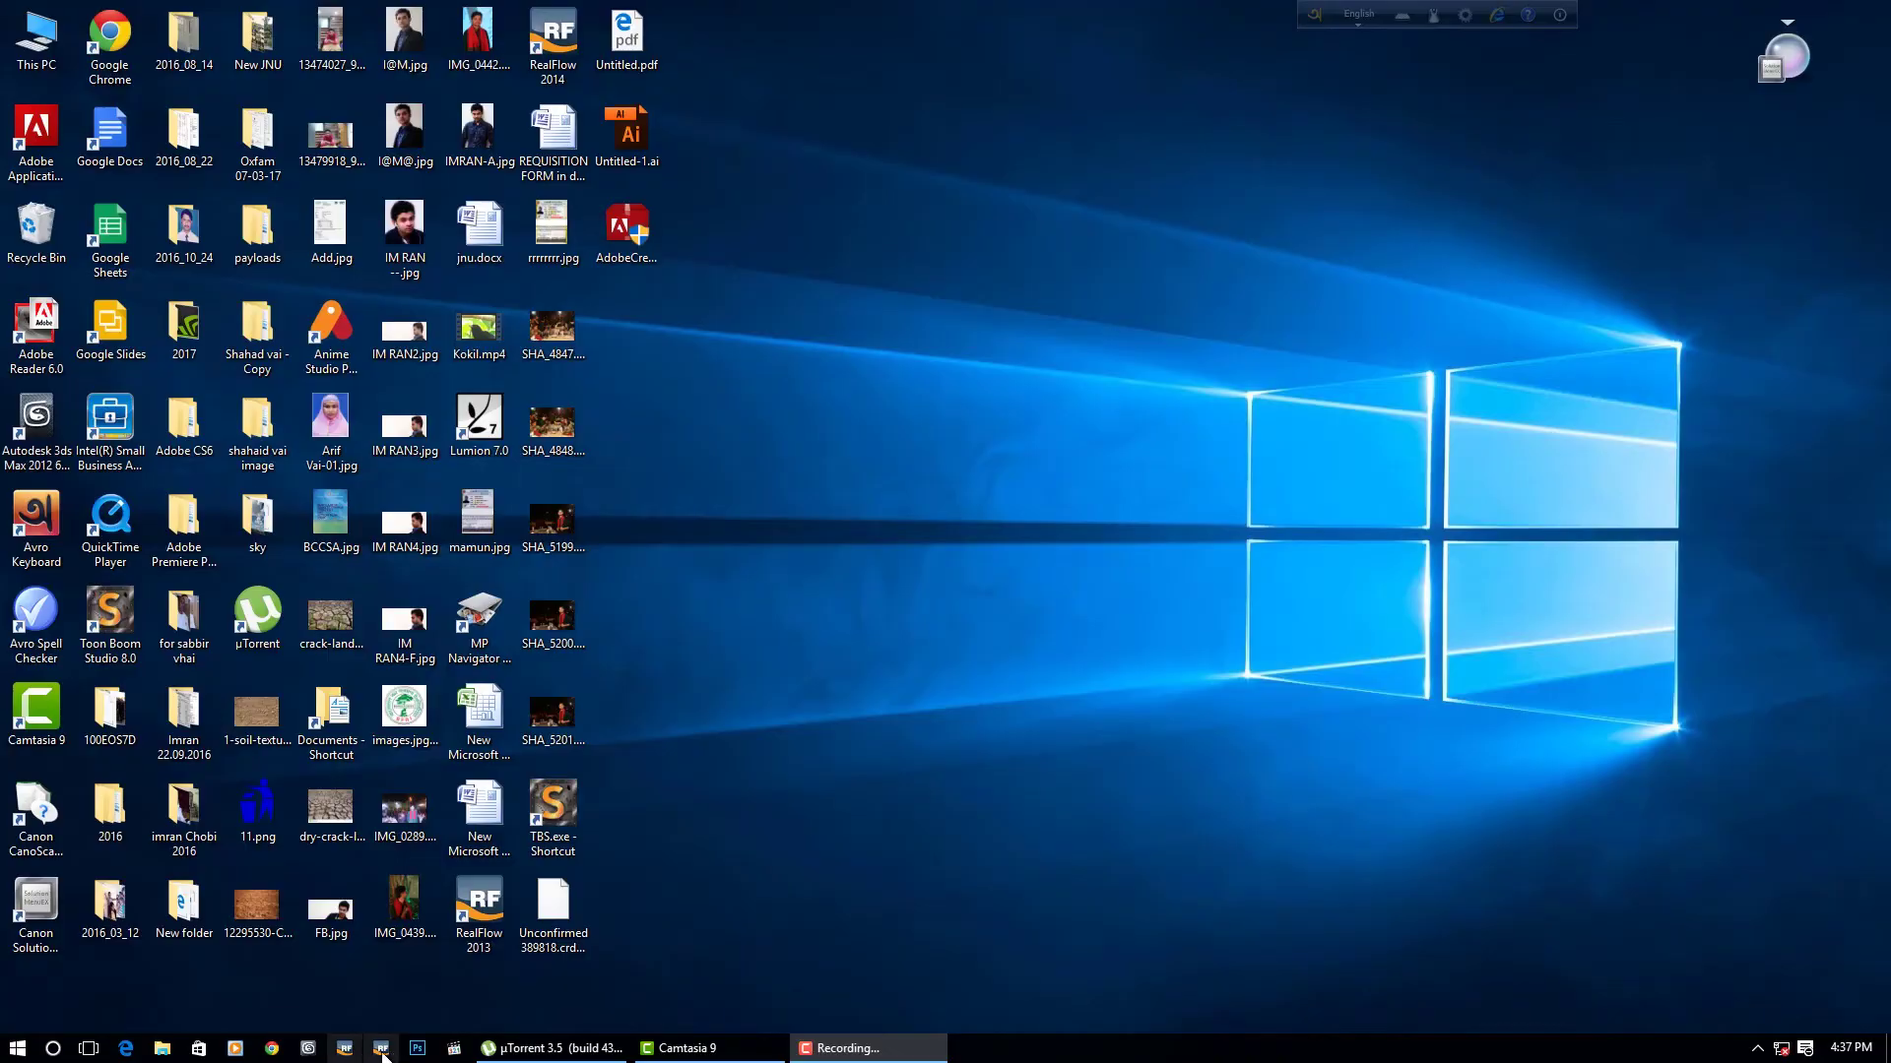
Step: Try to launch Photoshop and dismiss its system error
left_click(417, 1049)
left_click(1137, 601)
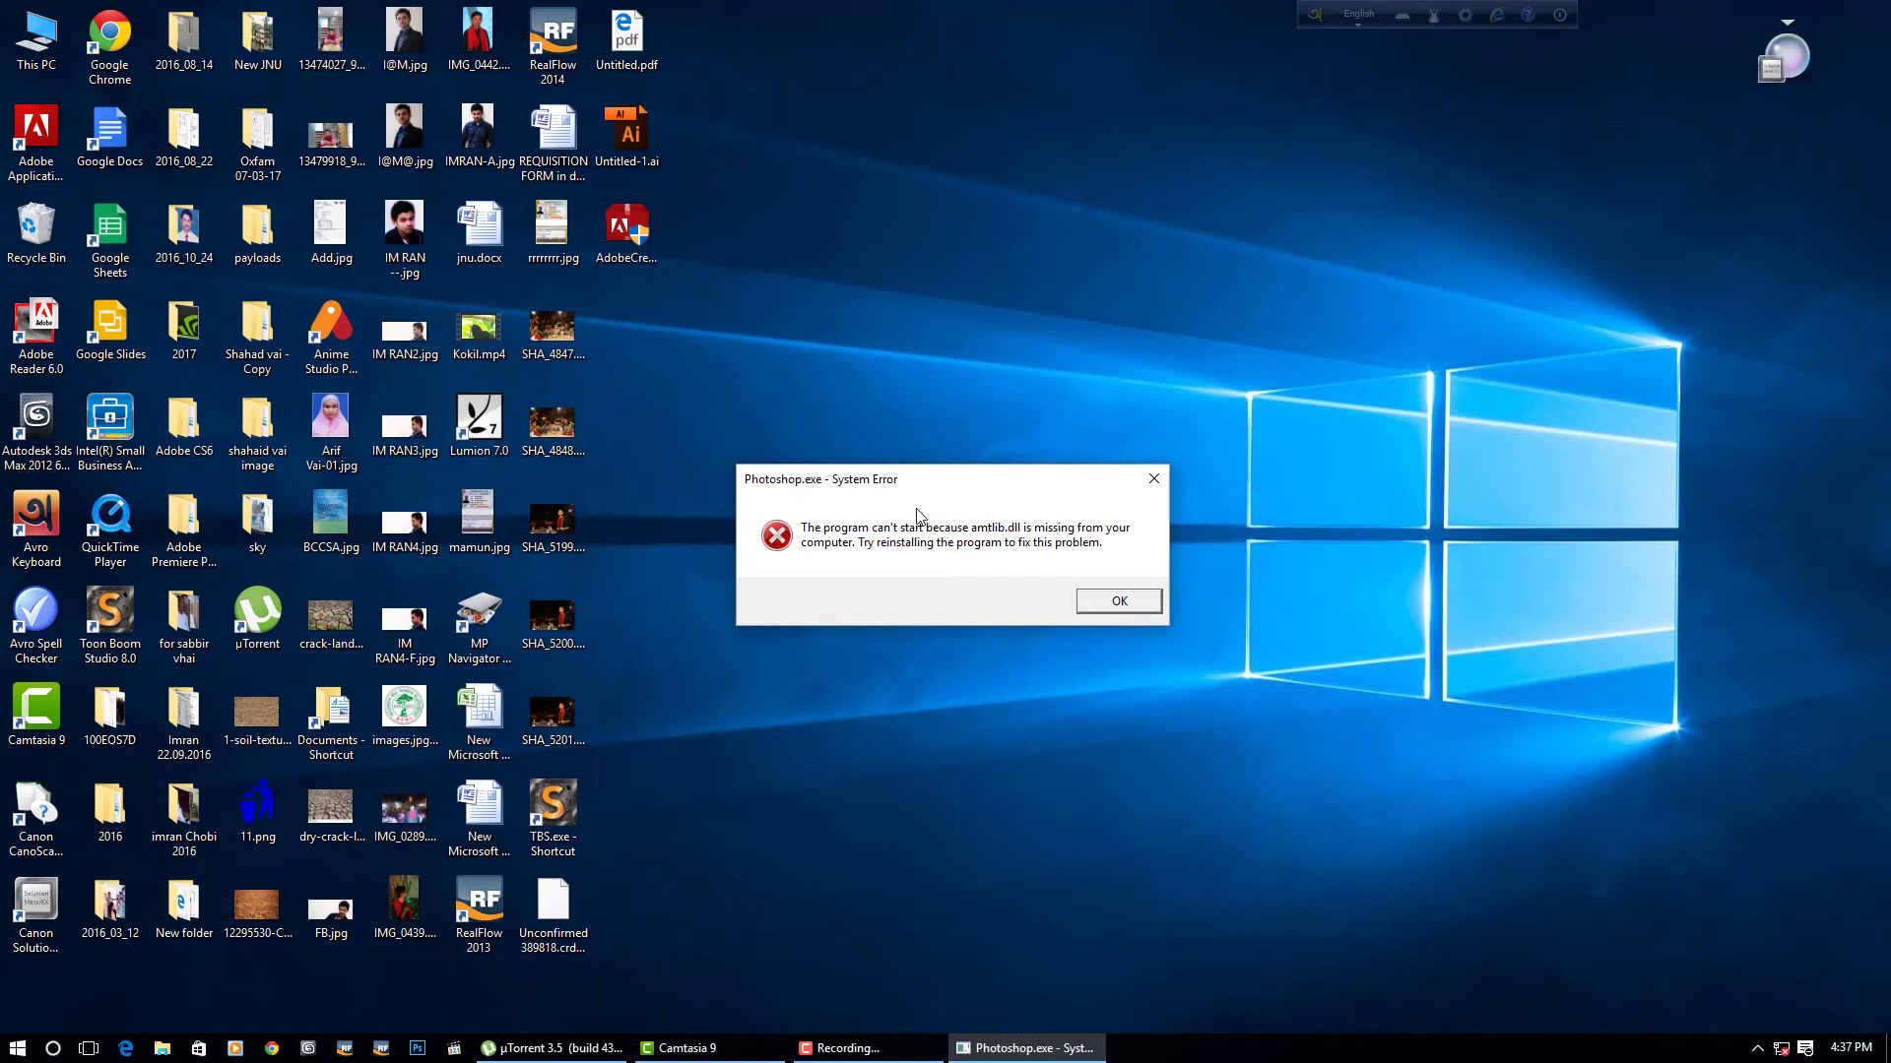
left_click(1091, 603)
left_click(1091, 603)
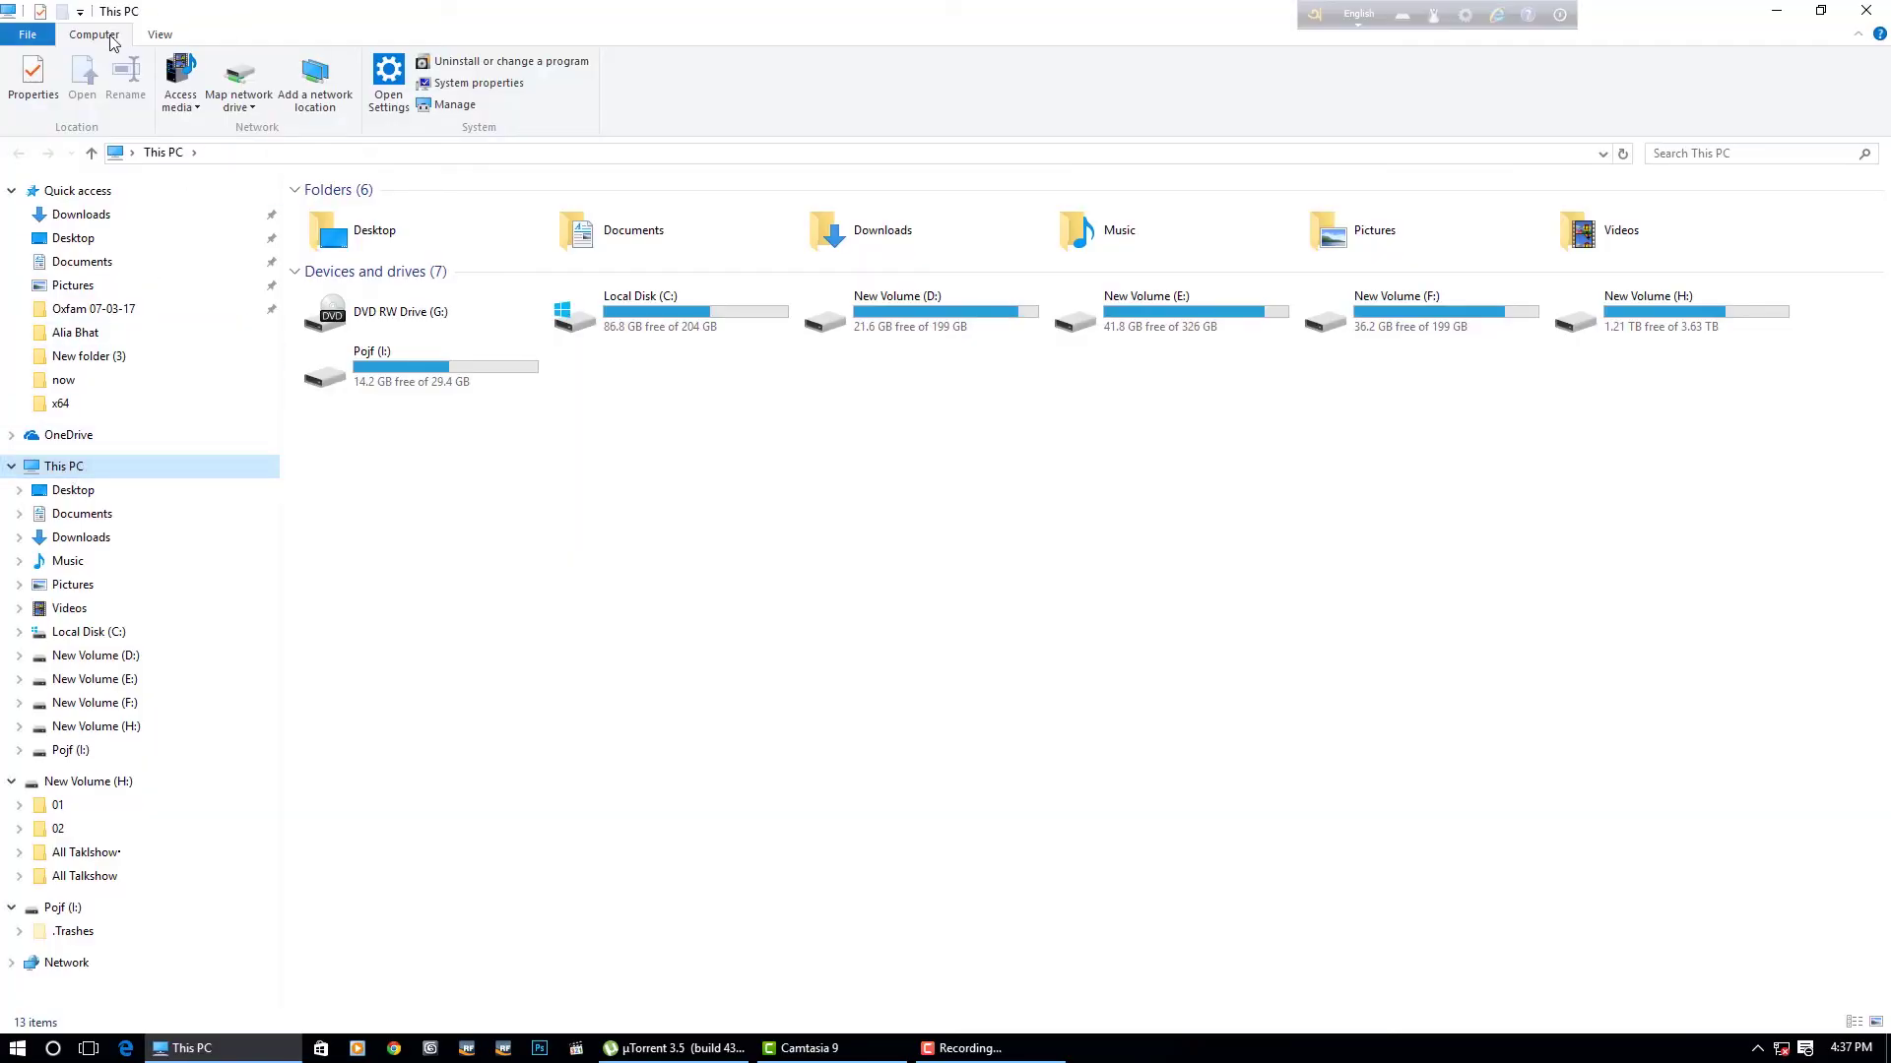
Step: Uninstall Adobe Photoshop CC through Programs and Features with Remove Preferences enabled, and refresh the desktop
left_click(520, 73)
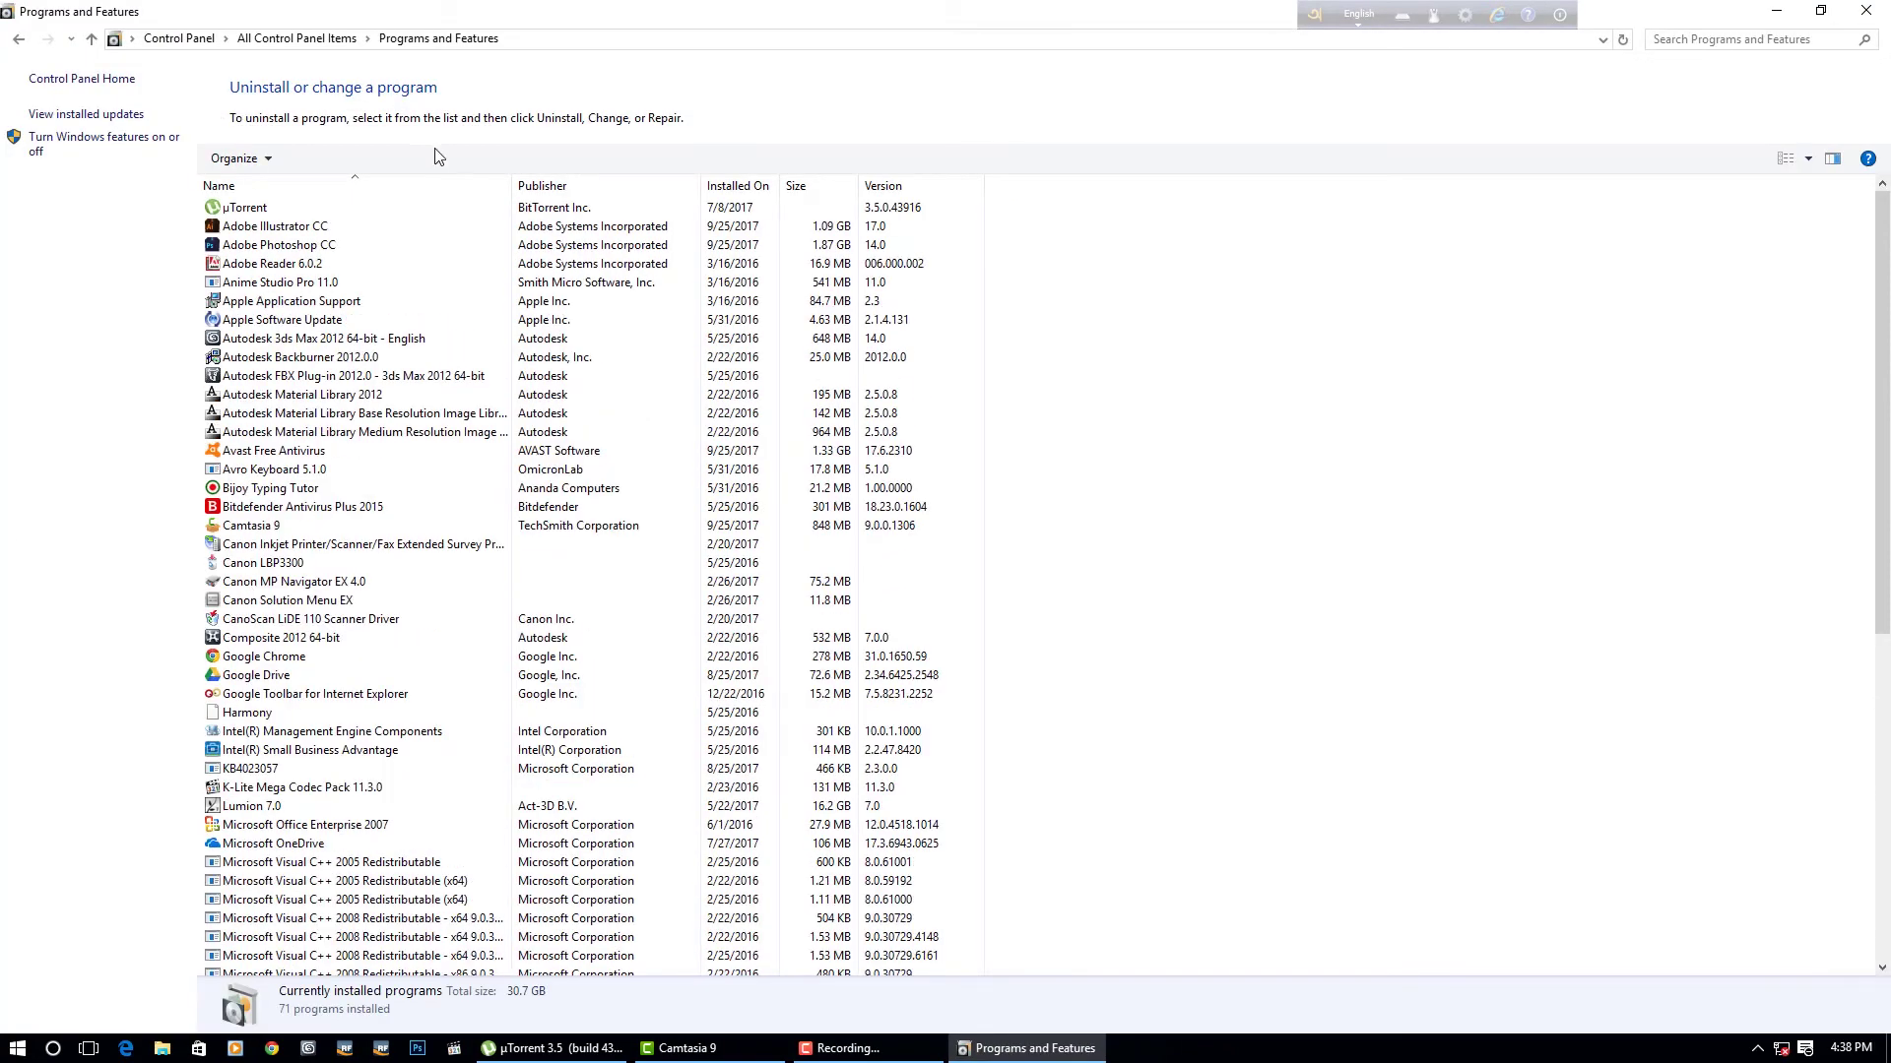
left_click(277, 246)
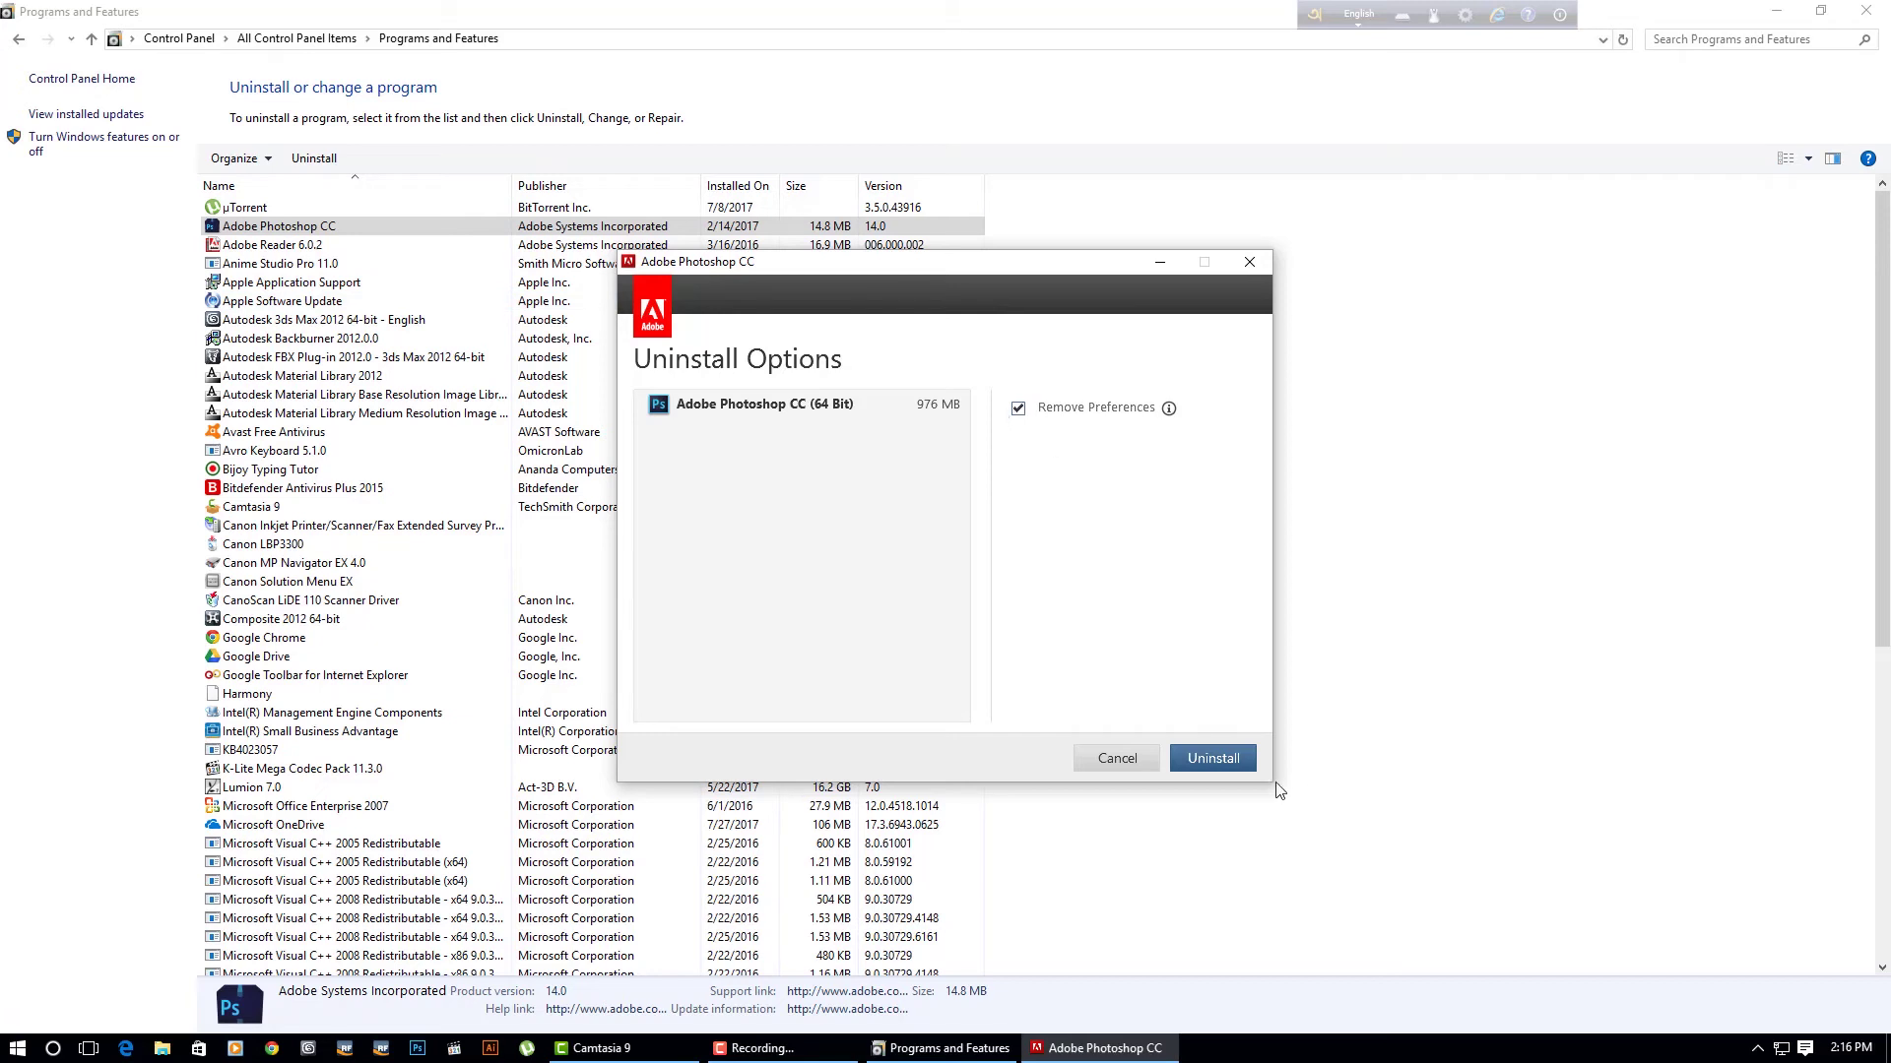
left_click(1228, 757)
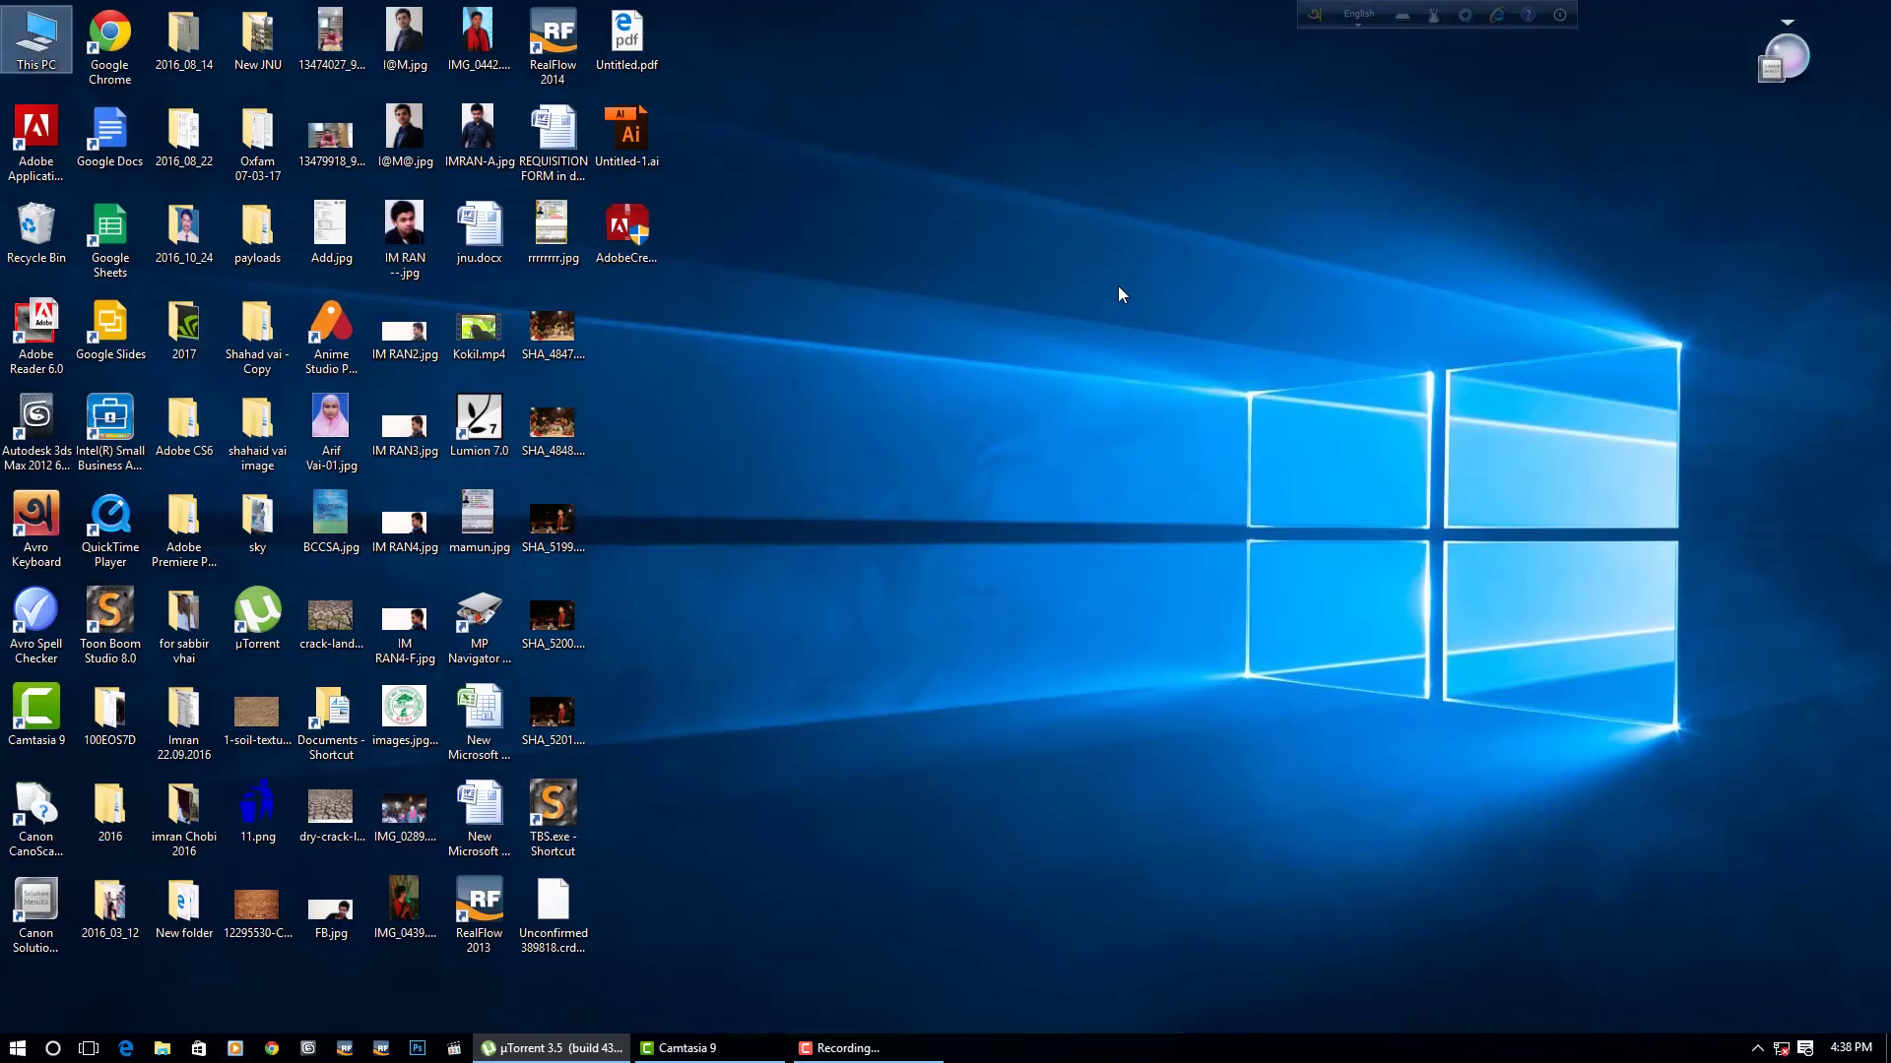
right_click(1120, 287)
left_click(1185, 347)
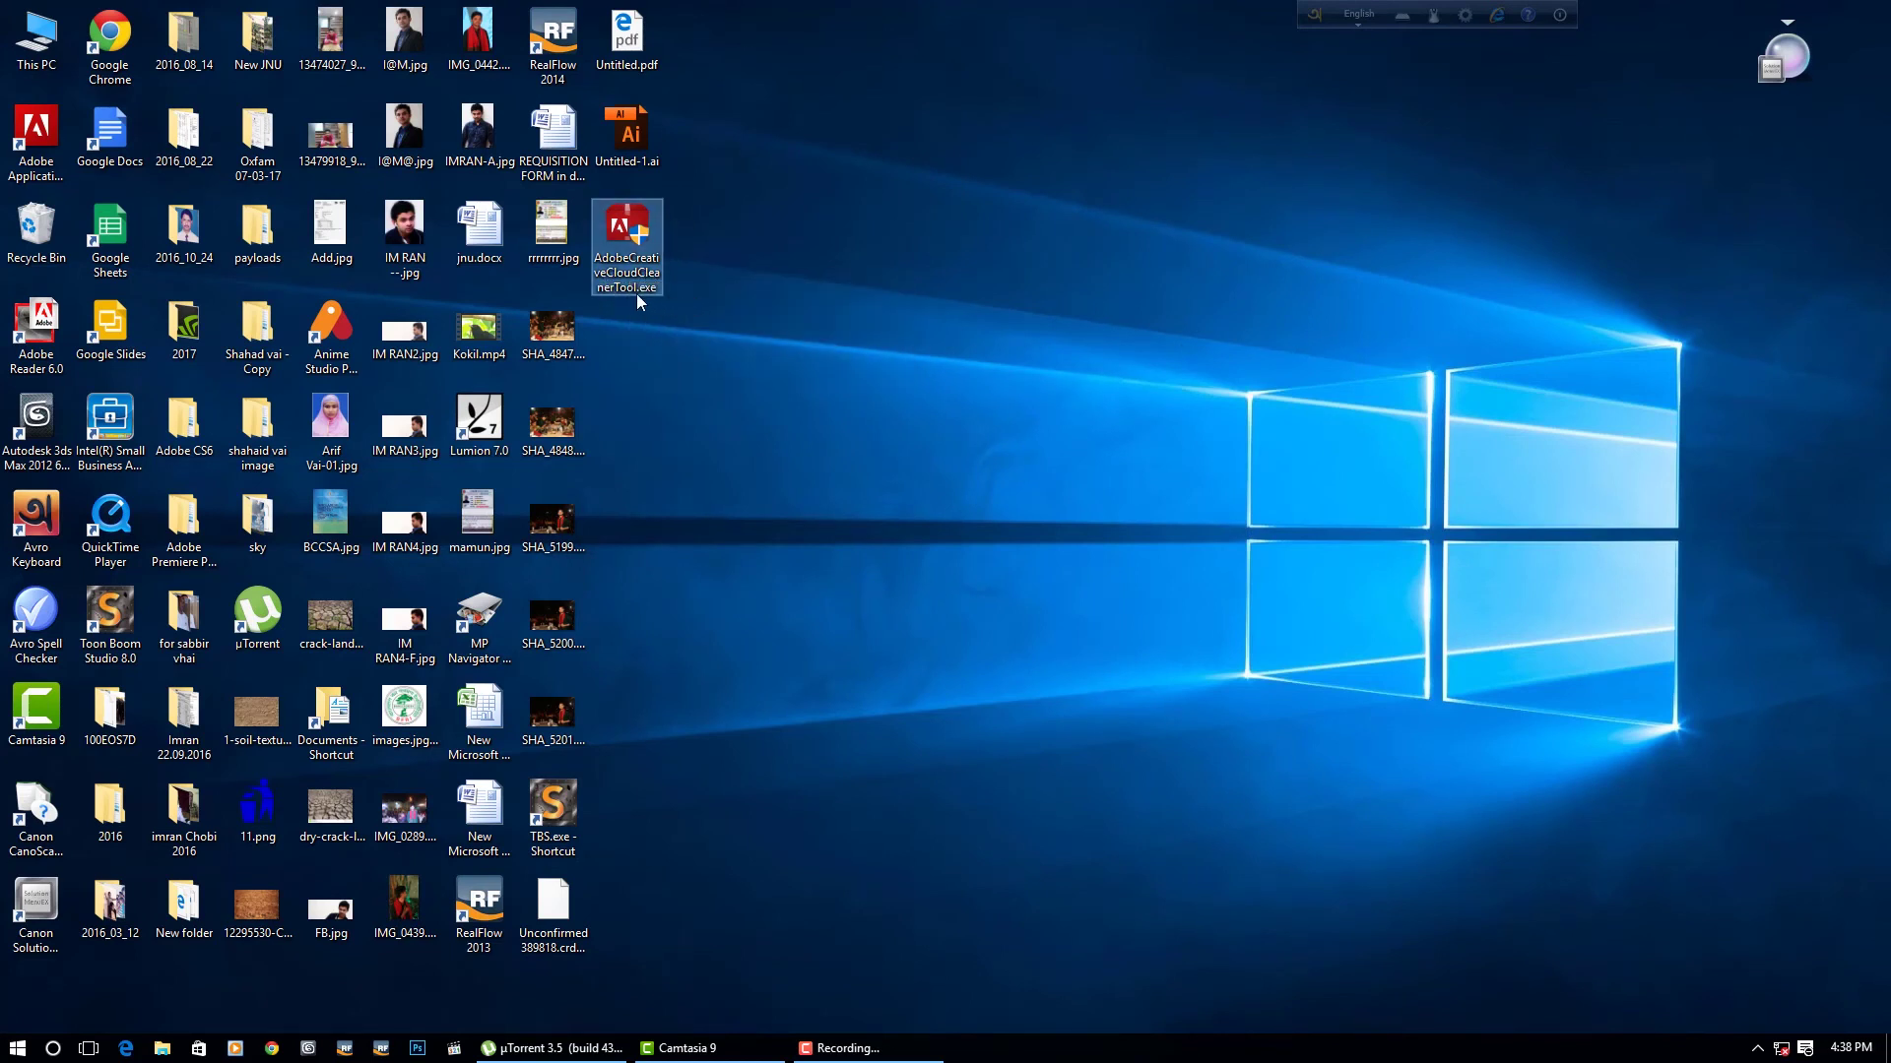
Step: Run AdobeCreativeCloudCleanerTool.exe from the desktop as administrator and choose English (e) as its language
mouse_move(643, 279)
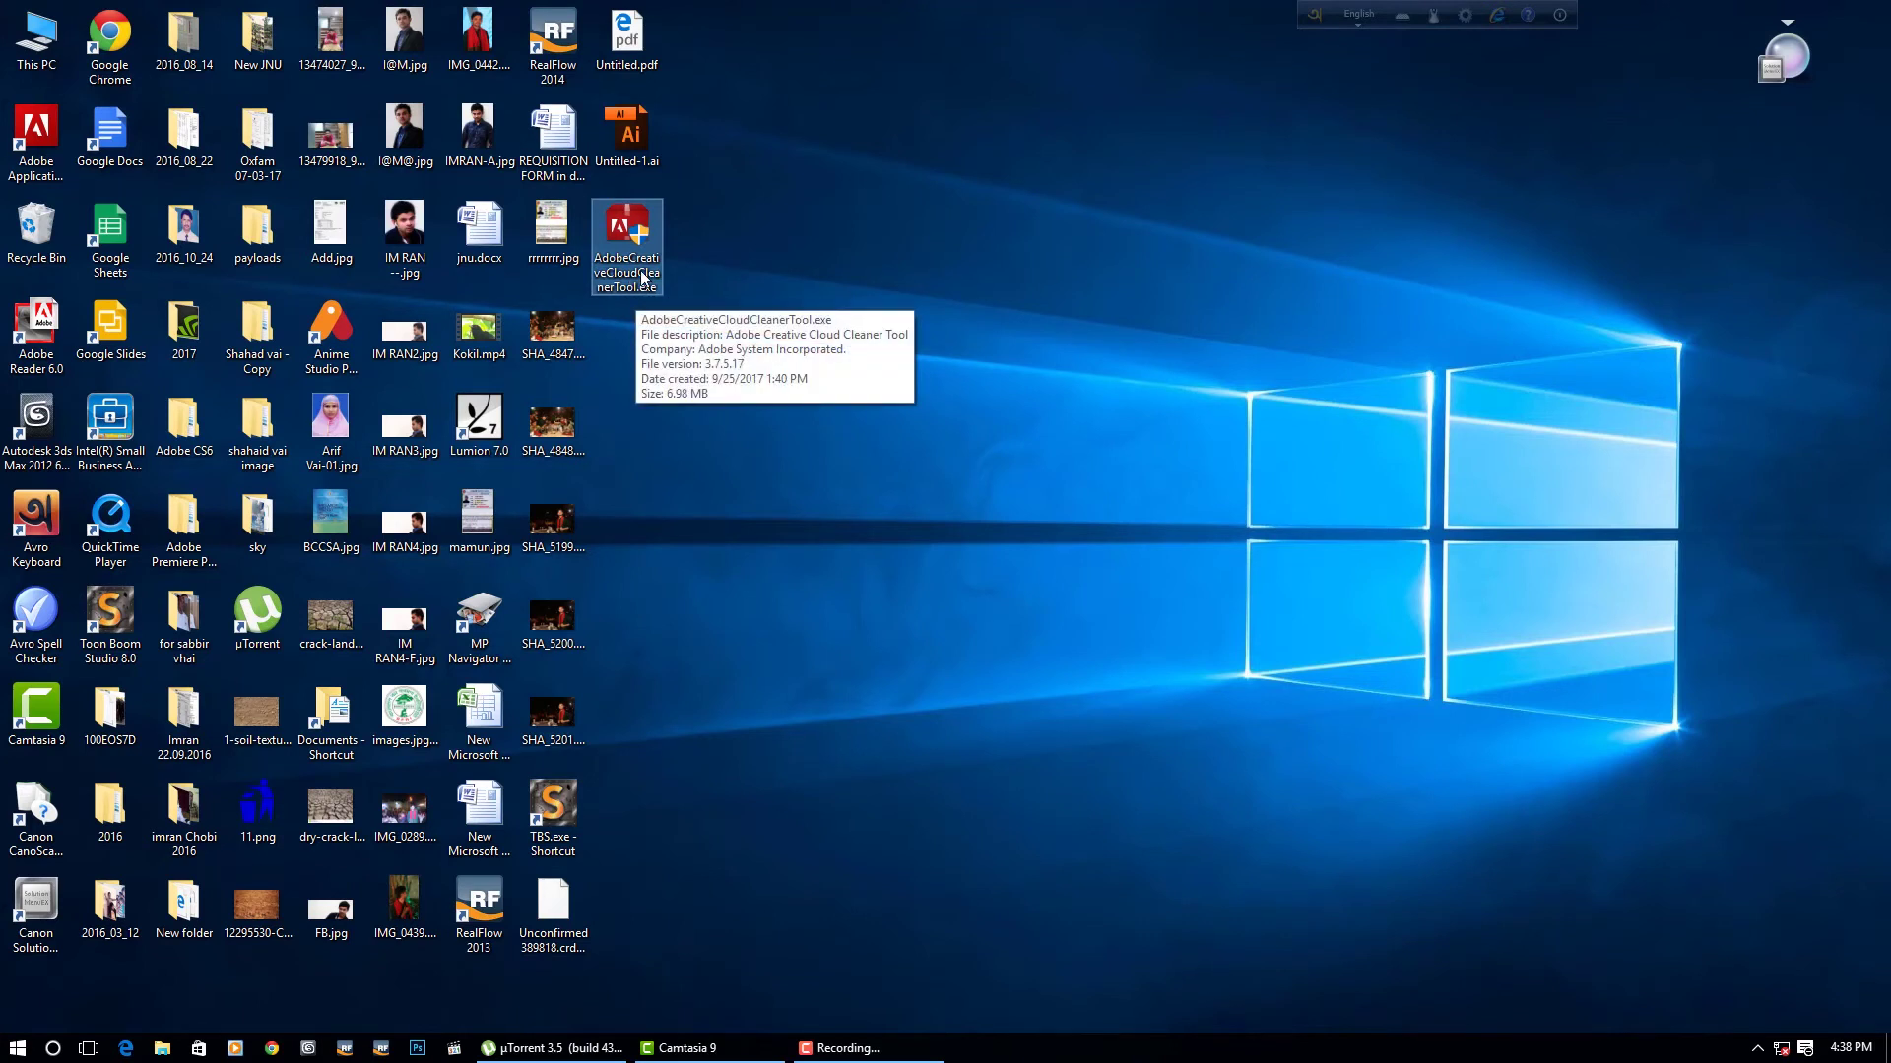
right_click(643, 279)
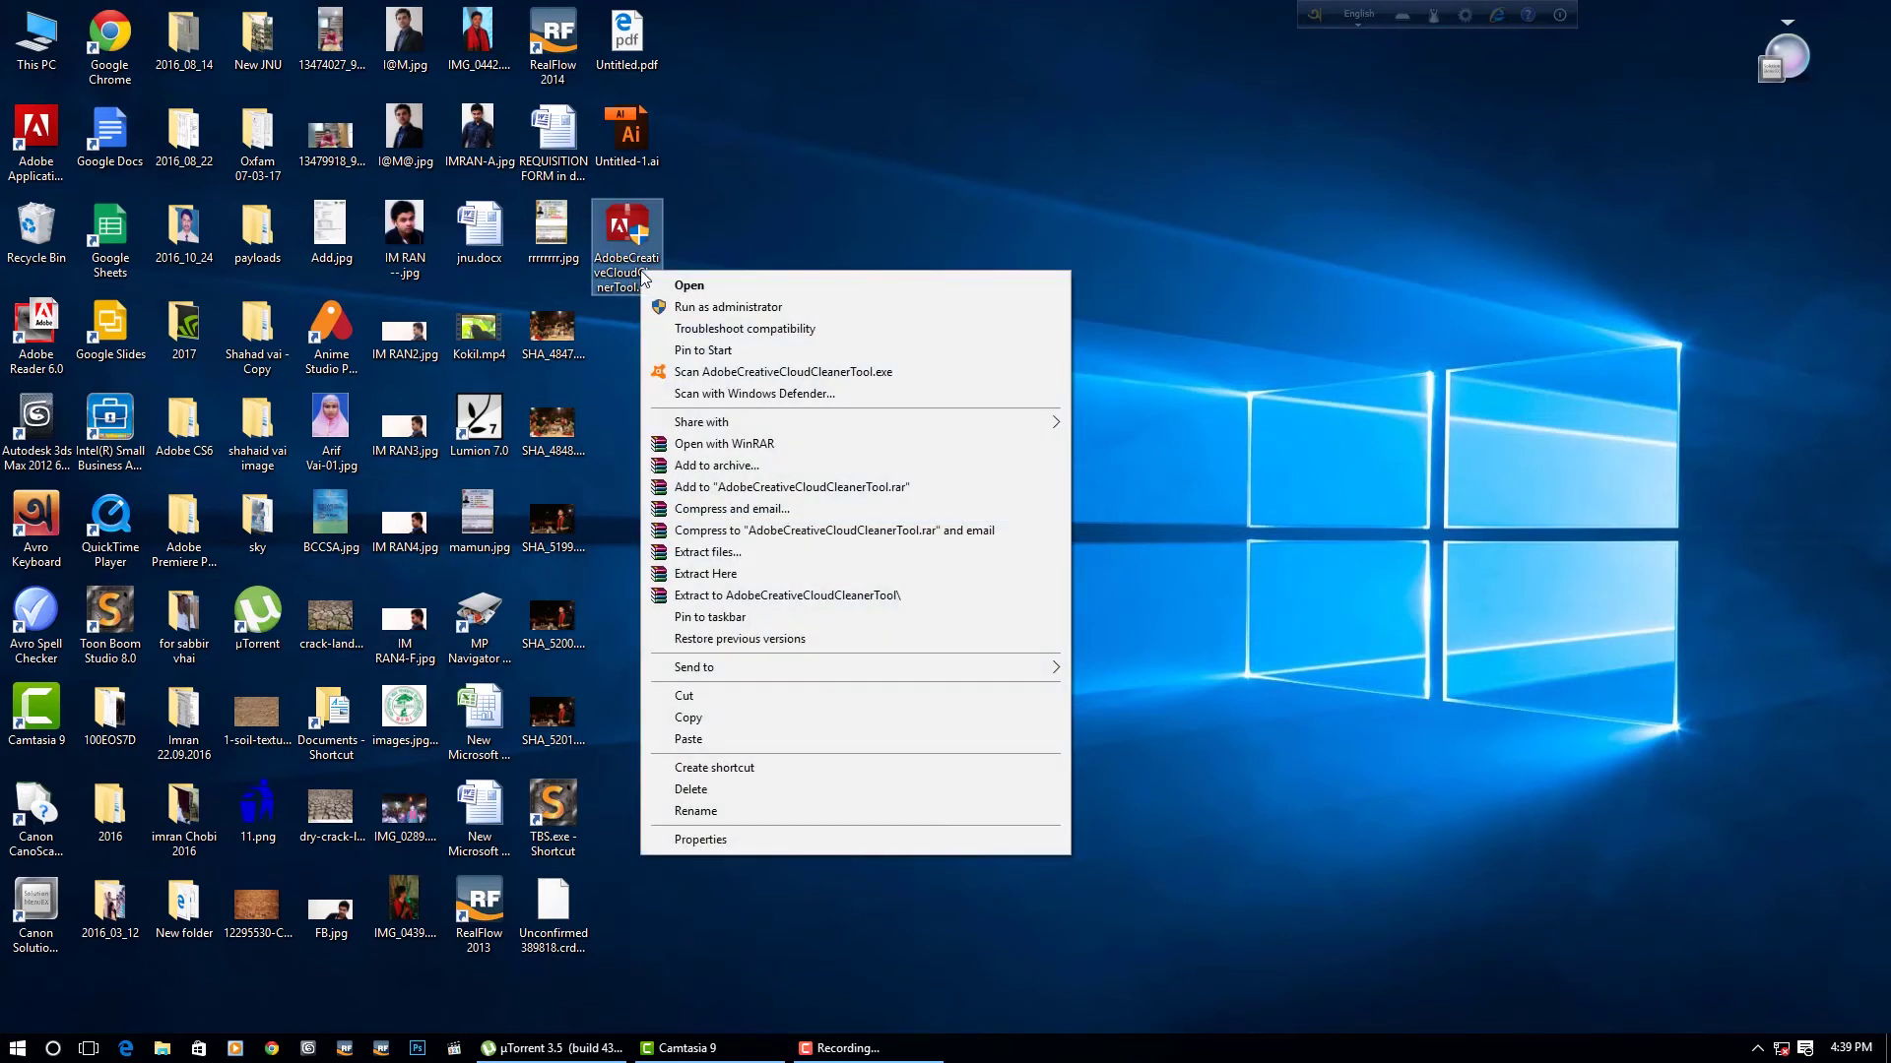
left_click(706, 307)
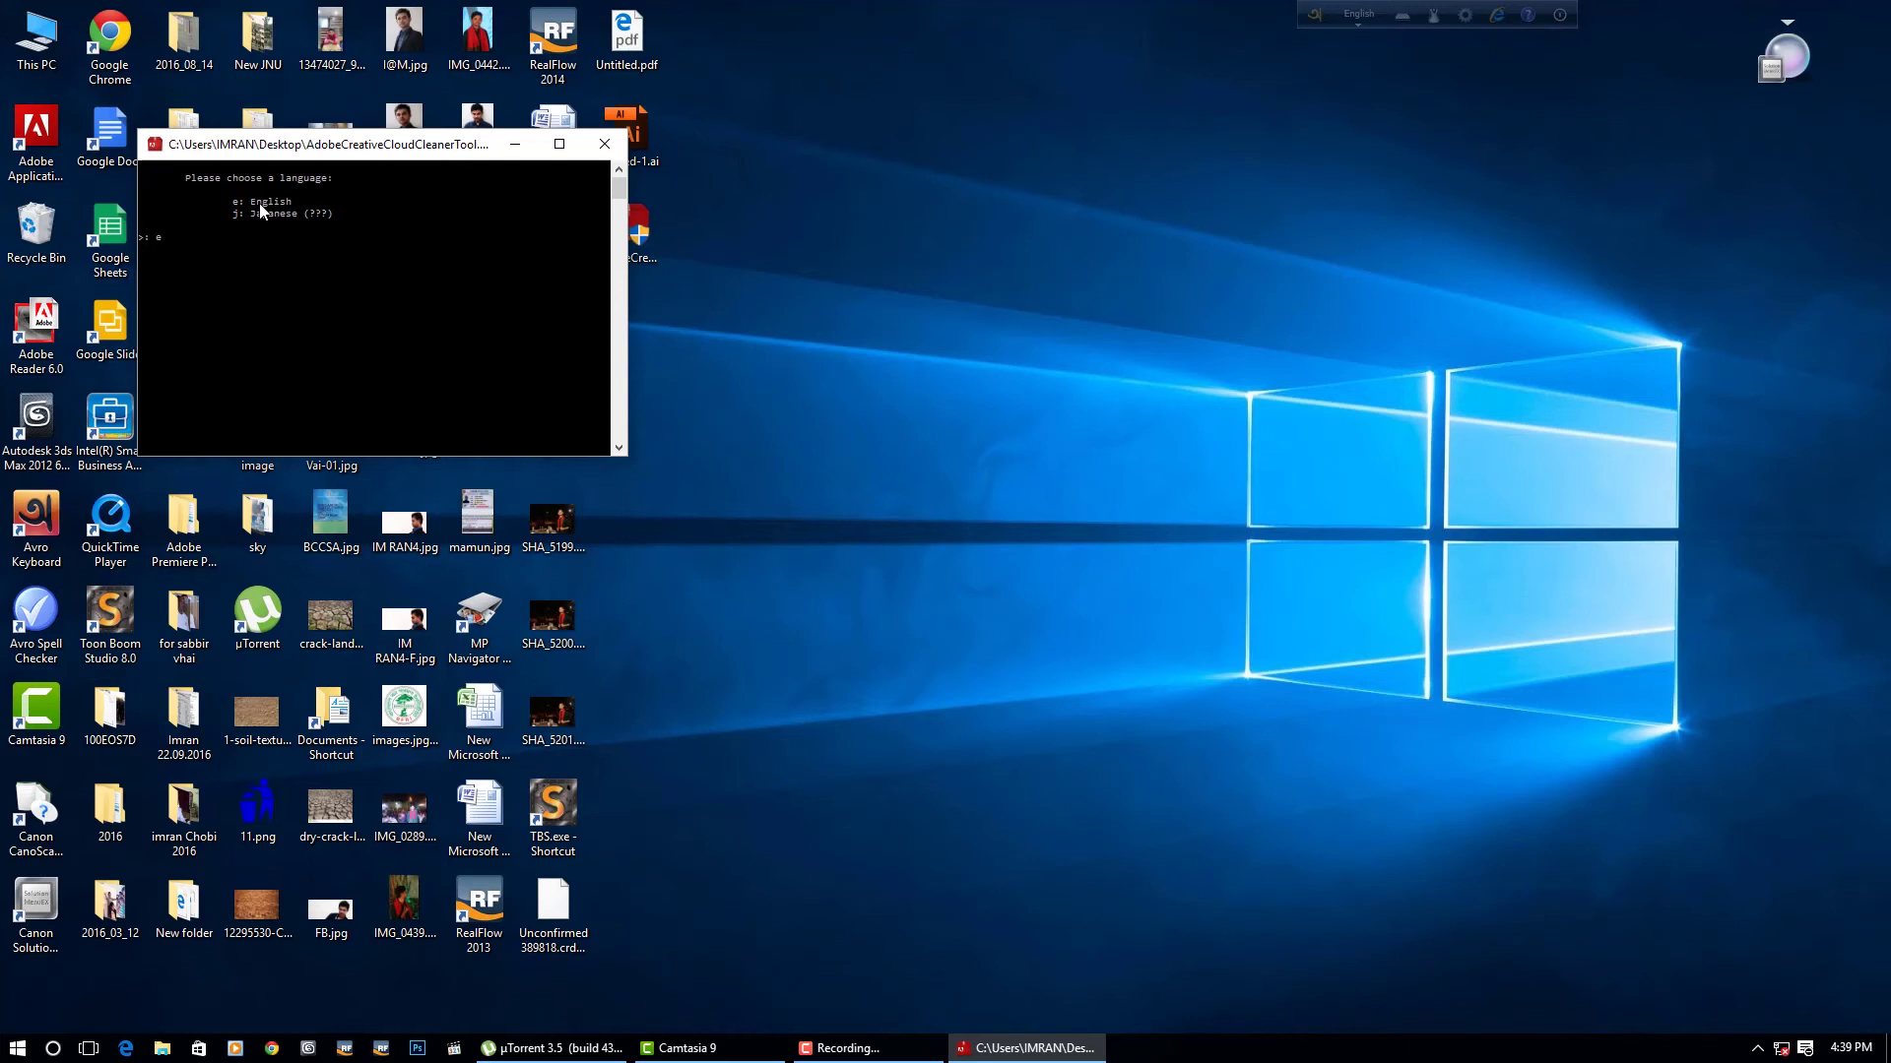
key("Return")
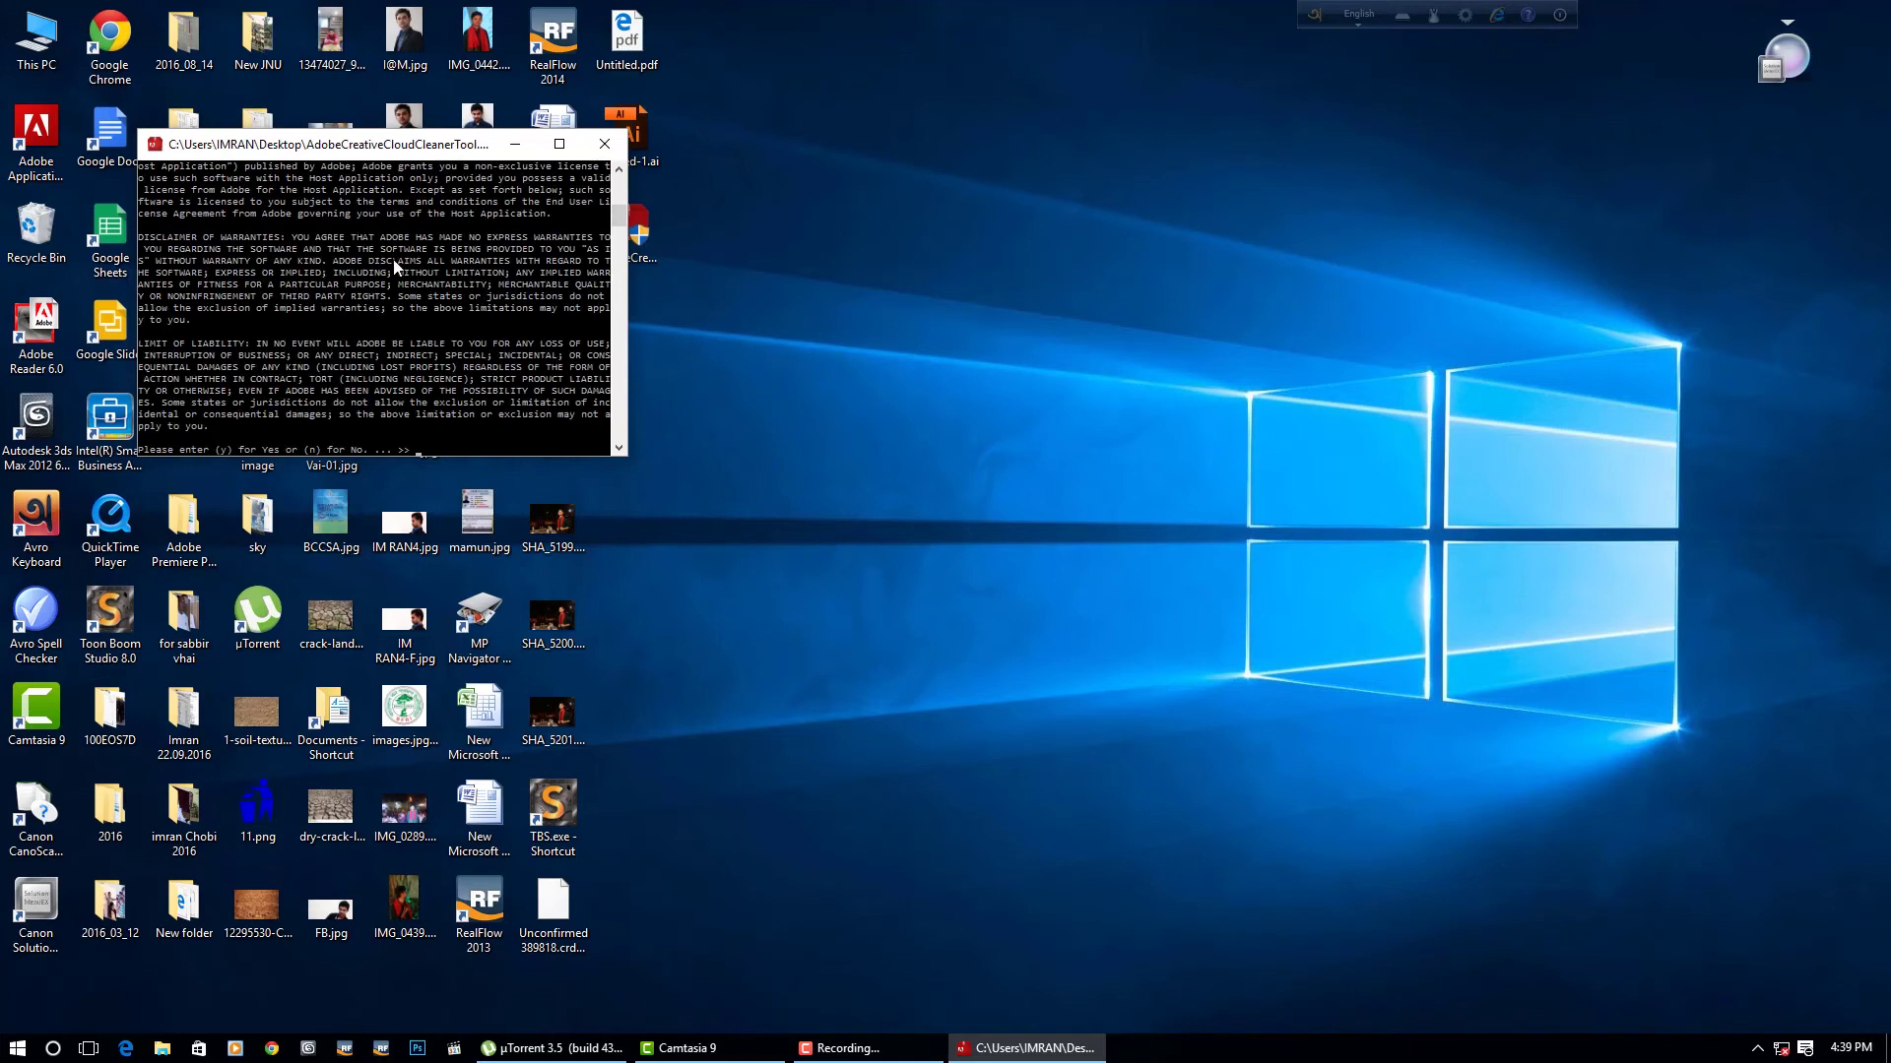
Step: Enlarge the cleaner tool's console window and accept the Adobe license terms with y
left_click(618, 448)
left_click_drag(625, 455, 1477, 841)
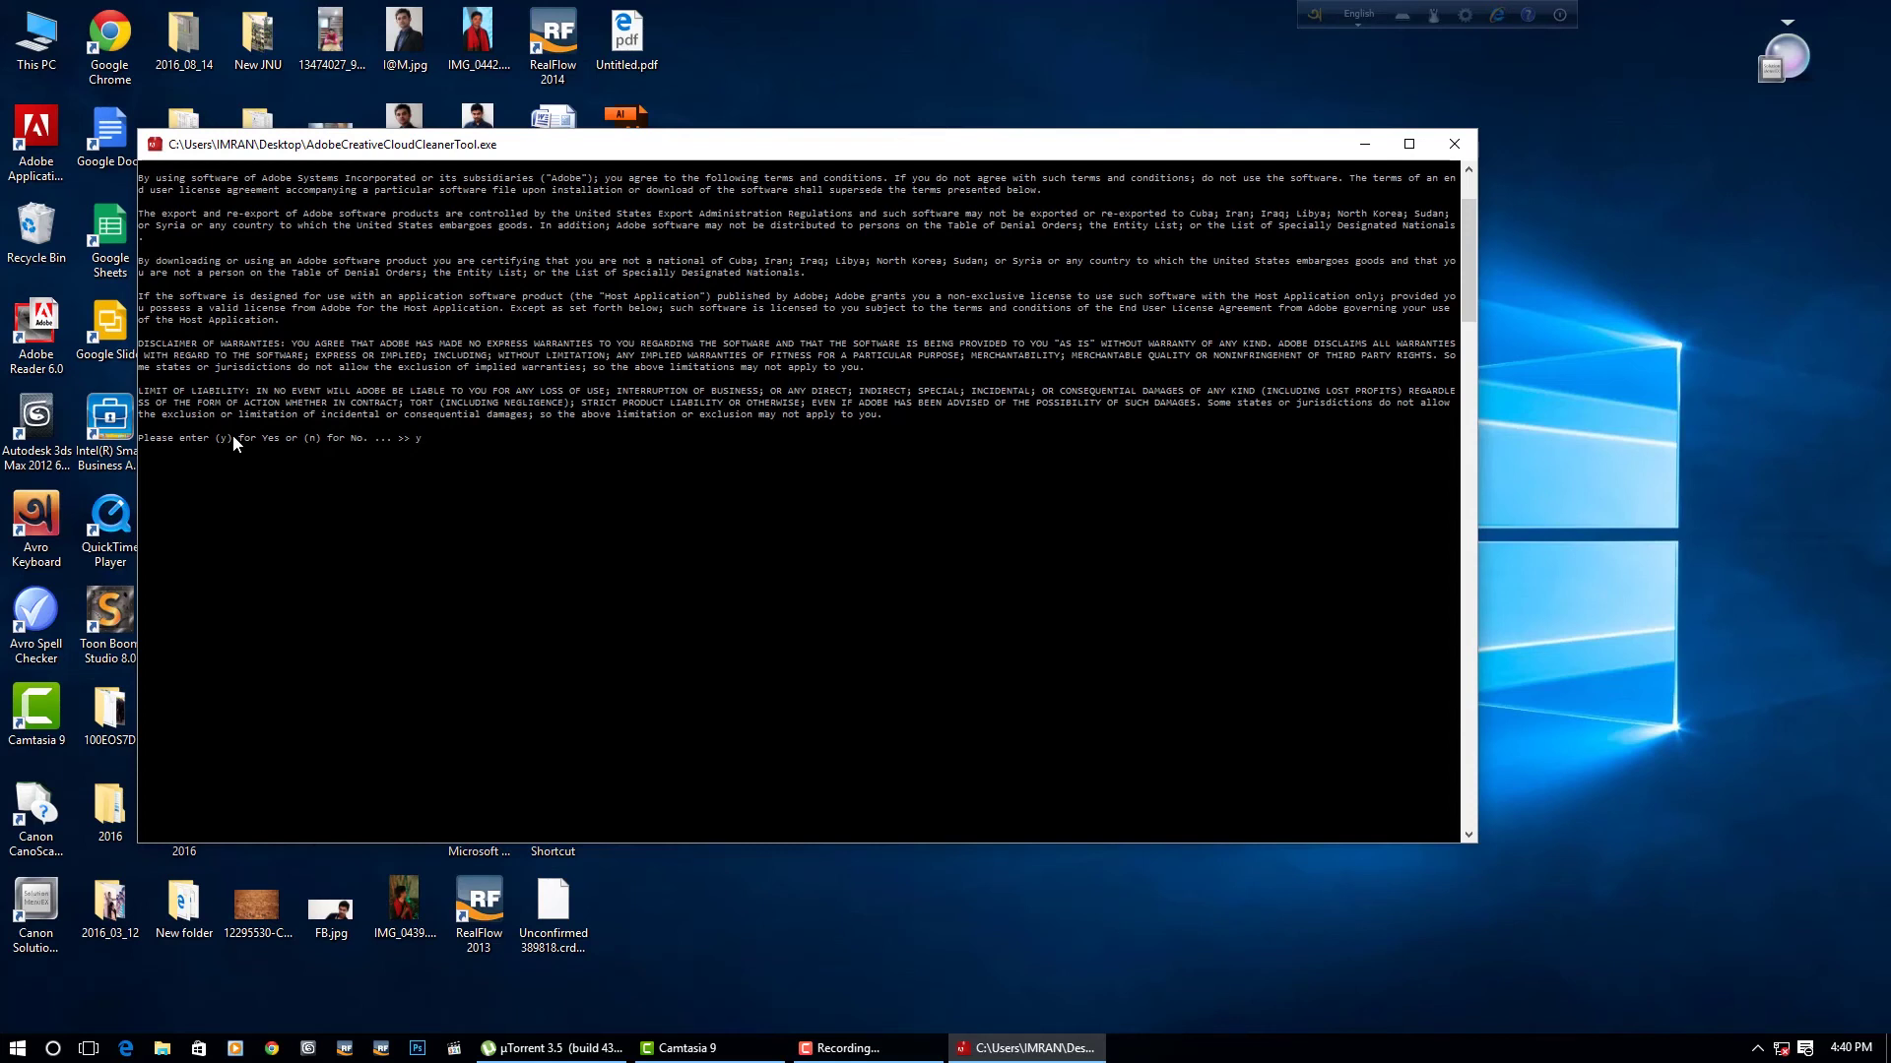
key("Return")
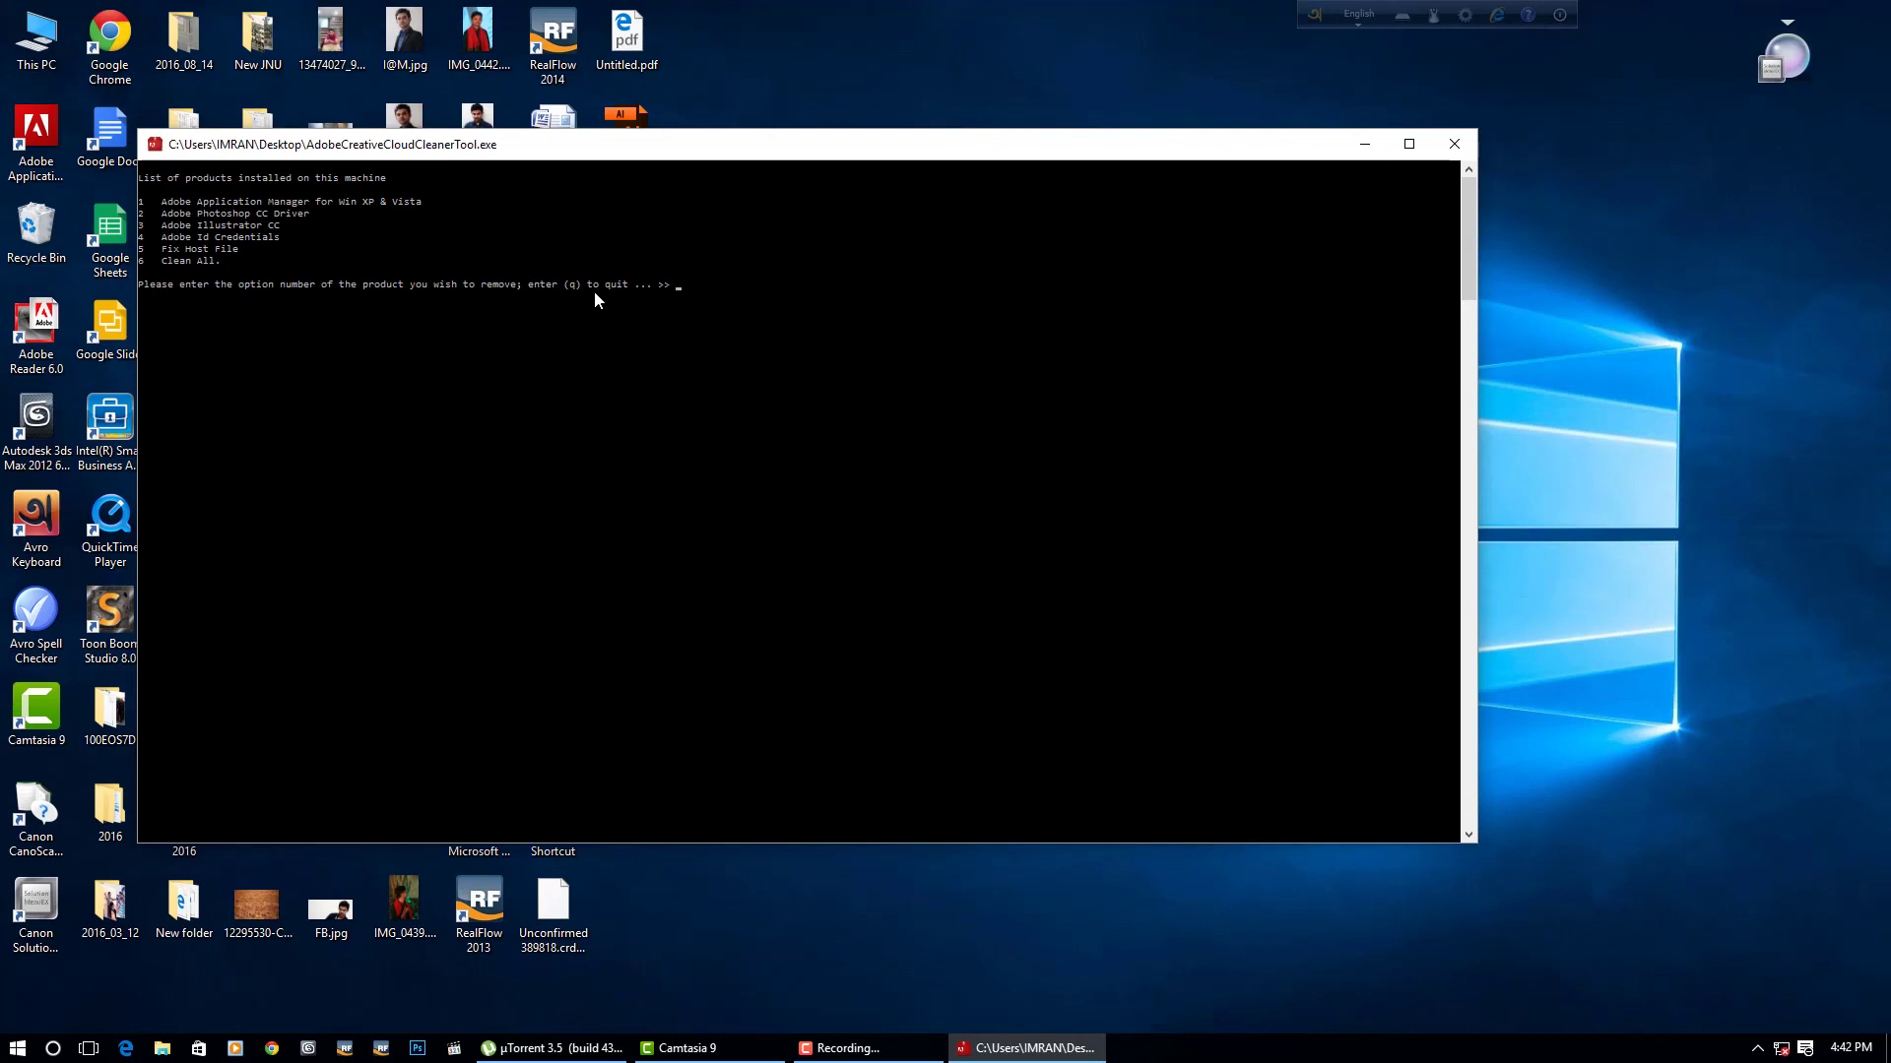
Step: Choose option 6, Clean All, for the listed Adobe products and confirm the removal with y
type("6")
key("Return")
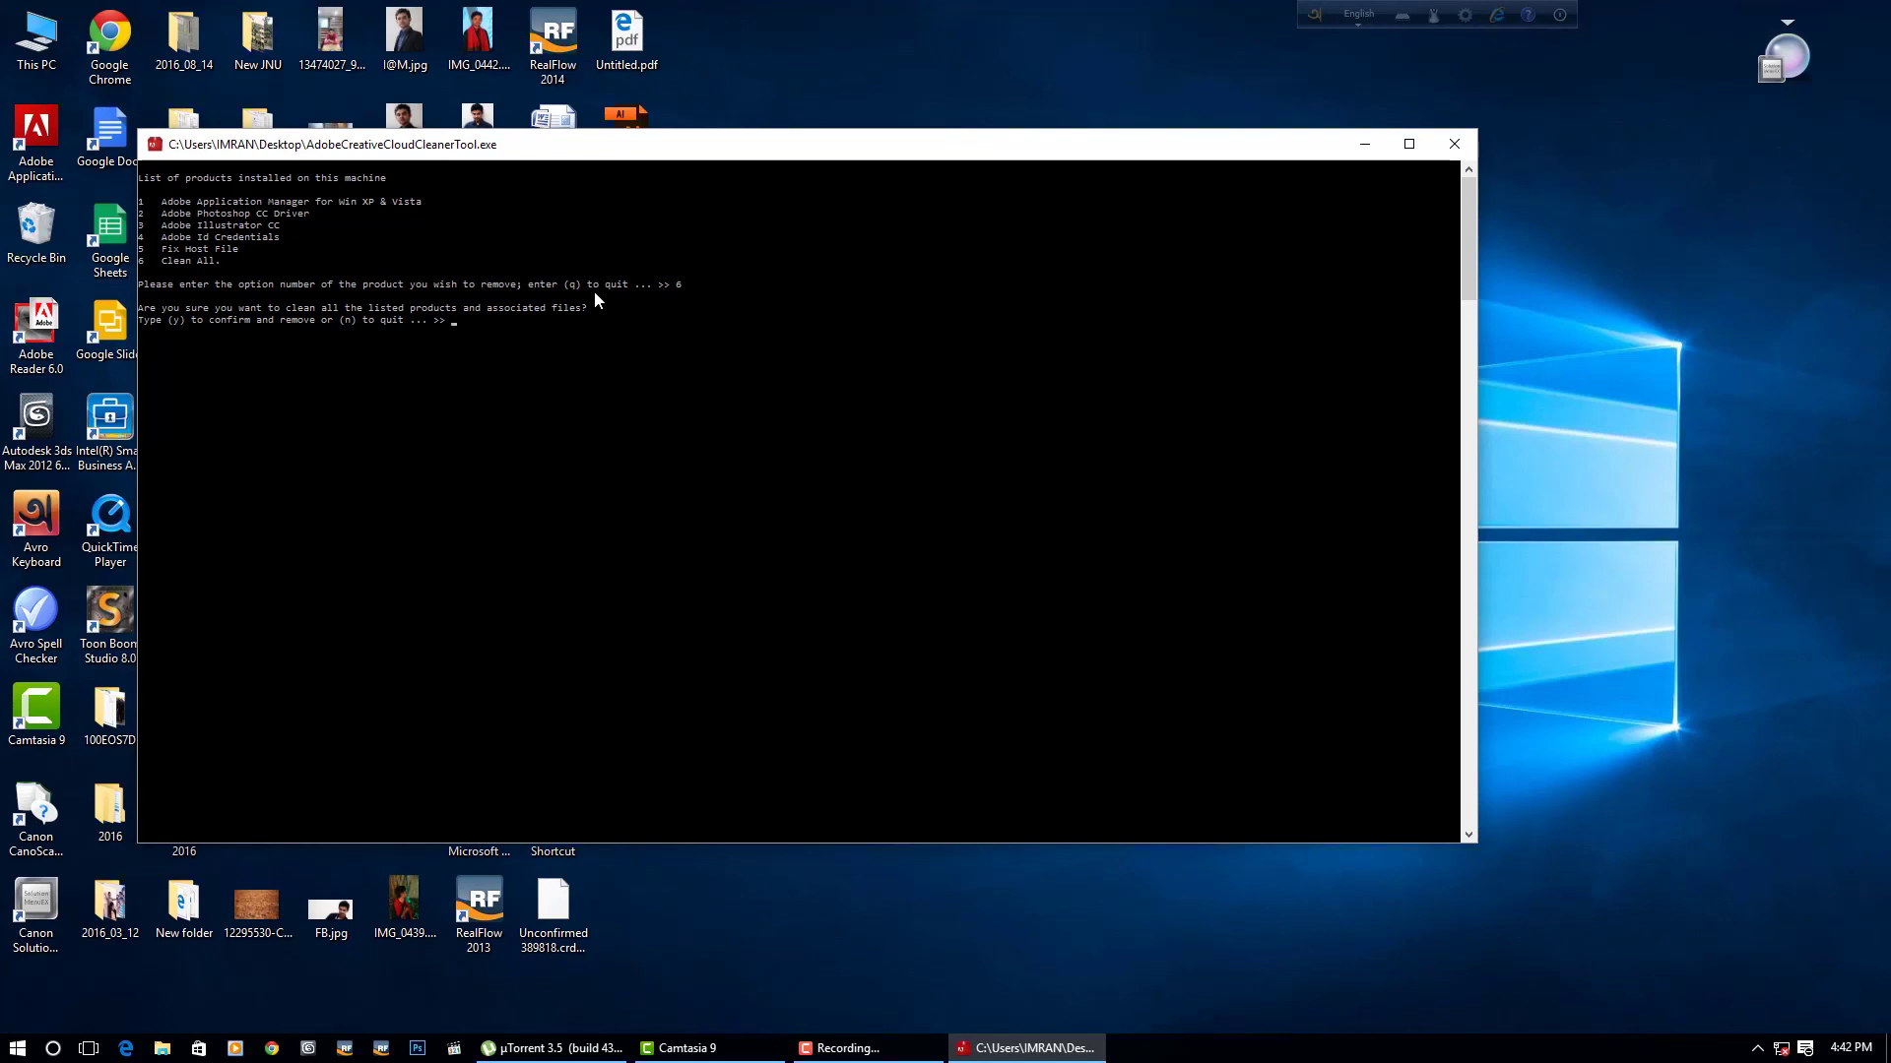
key("Return")
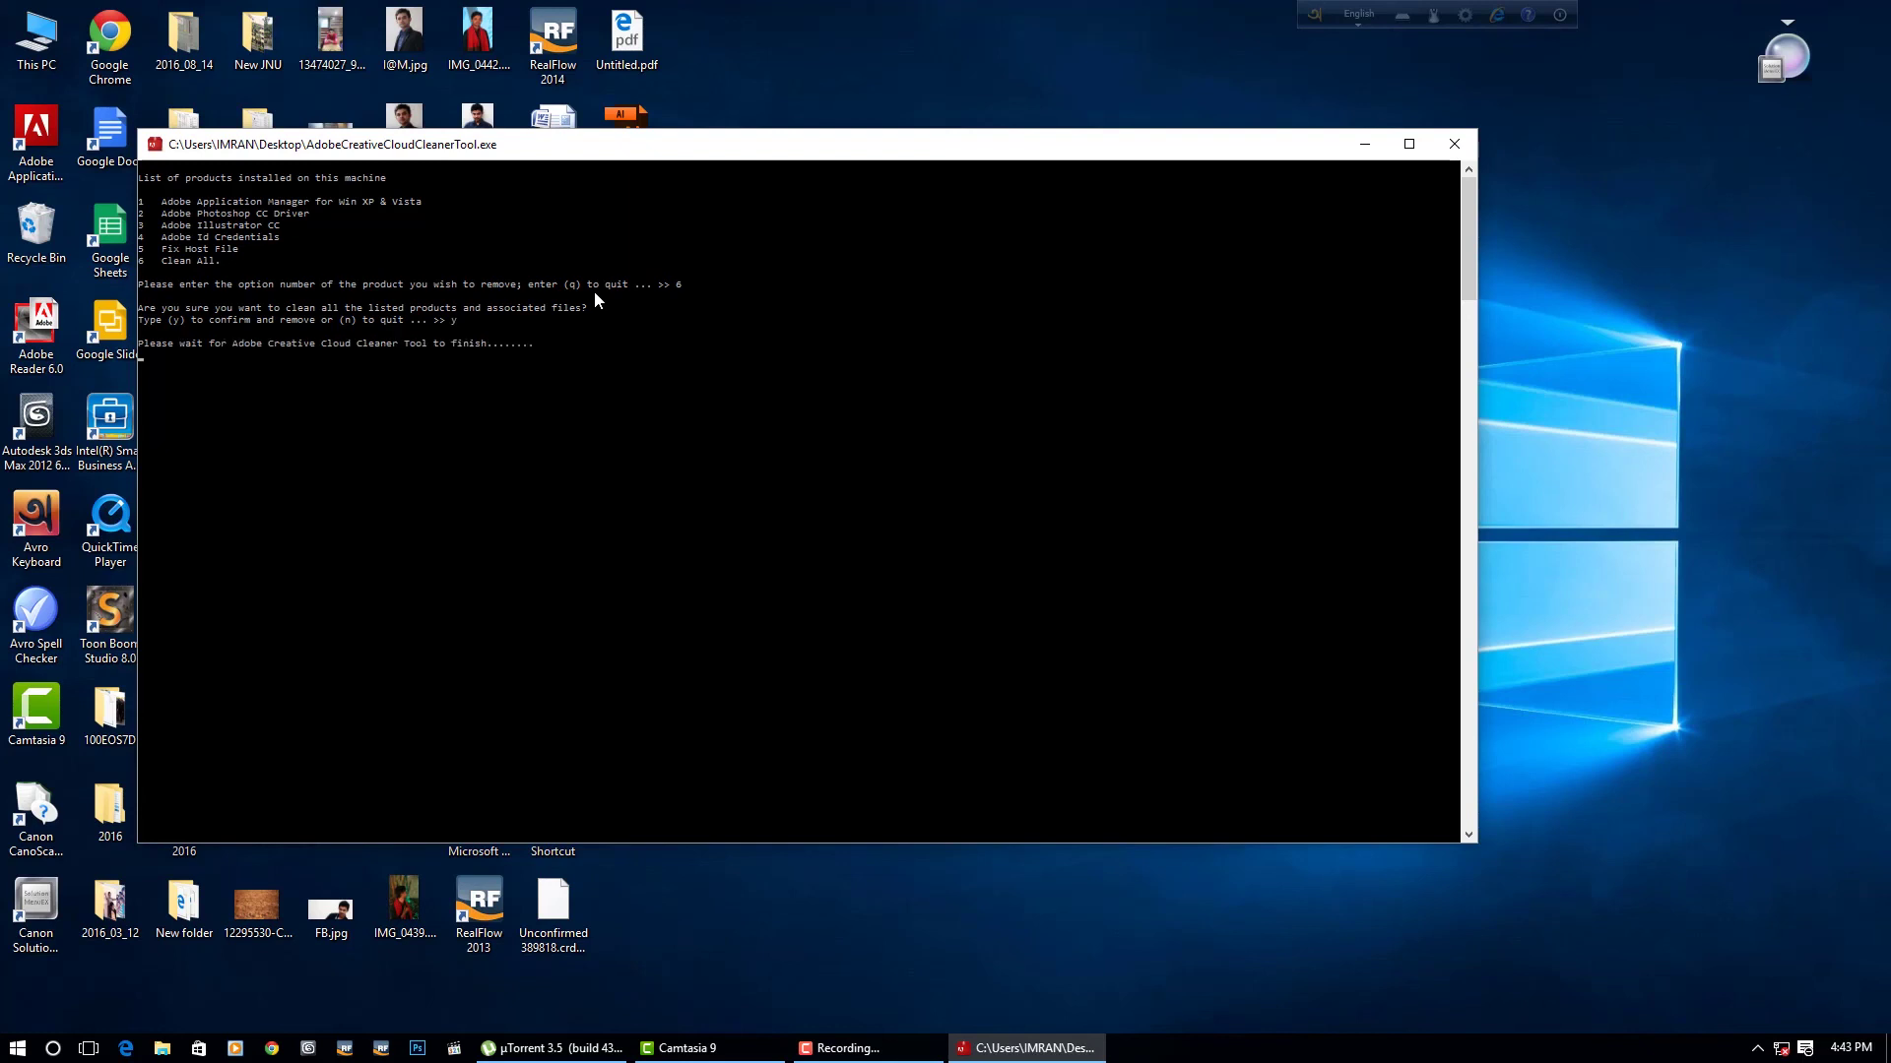